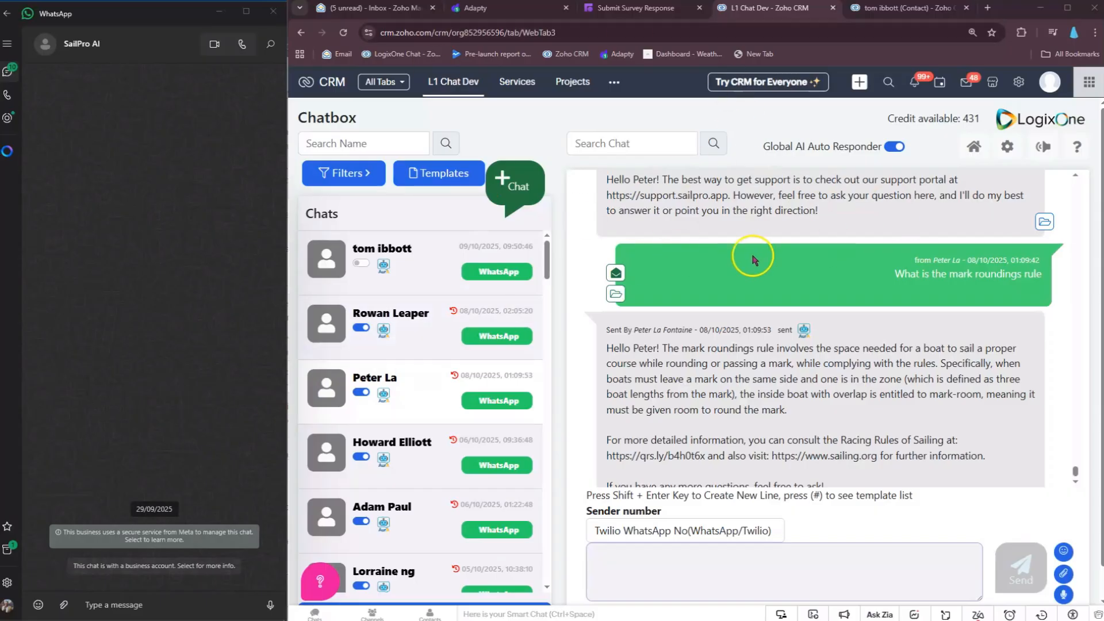
Open the L1 AI Knowledge Bases module in a new browser tab and switch to it.
left_click(906, 148)
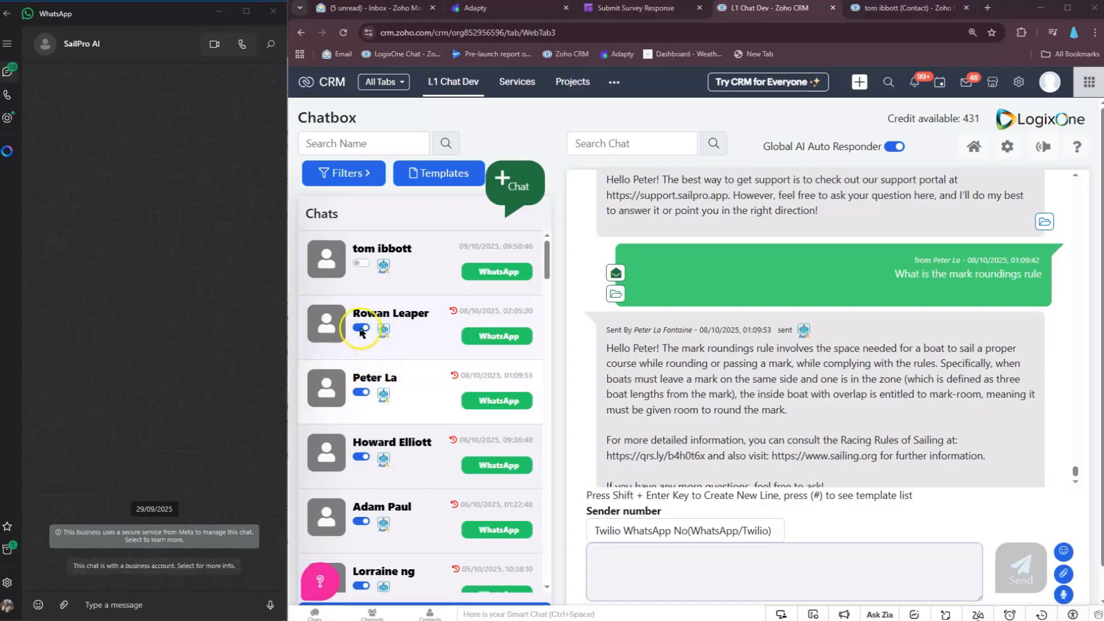
left_click(614, 86)
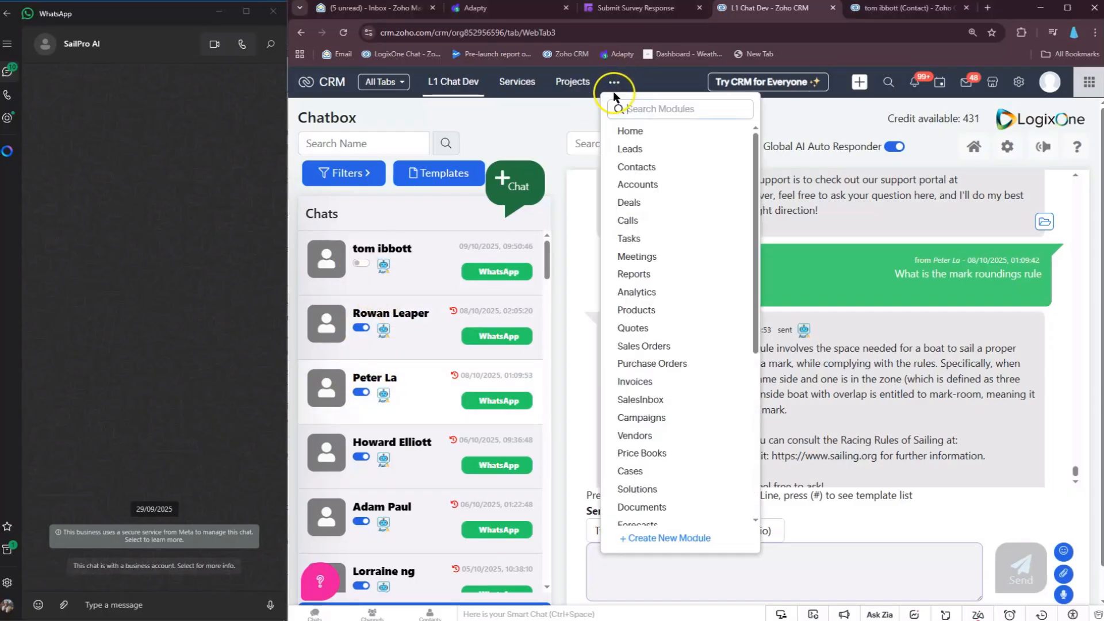
scroll(690, 264, "down", 5)
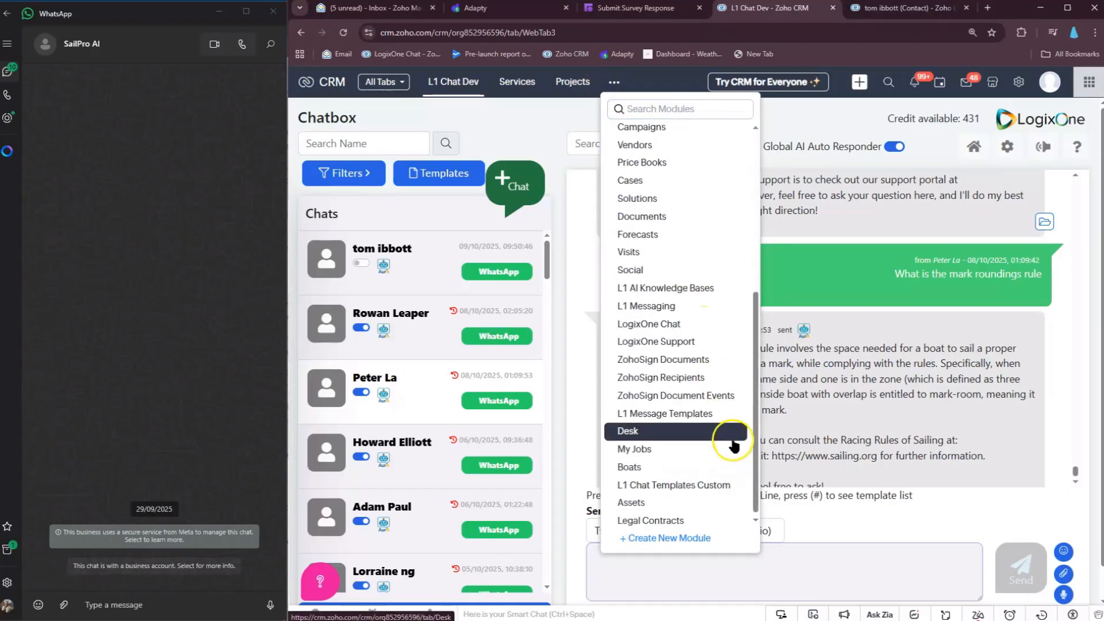
scroll(728, 437, "down", 1)
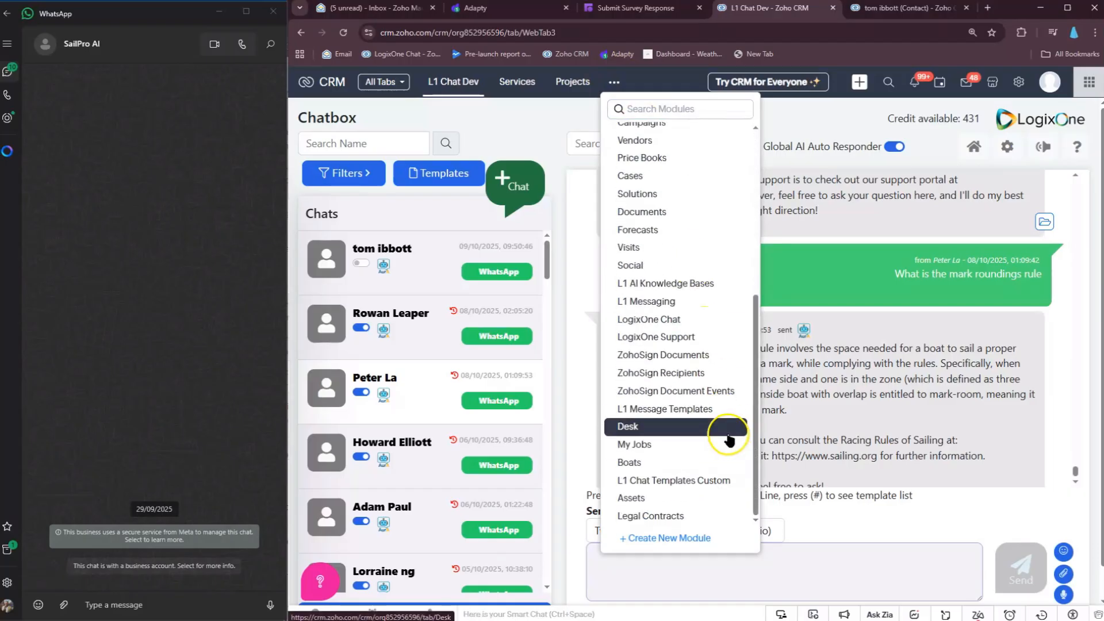
right_click(639, 287)
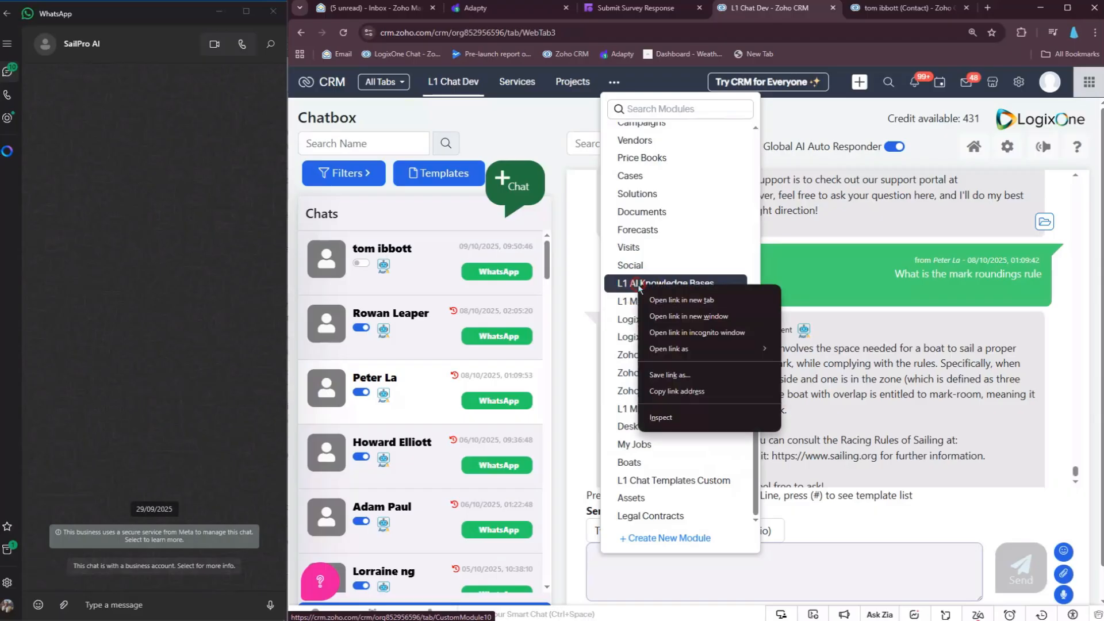
left_click(690, 301)
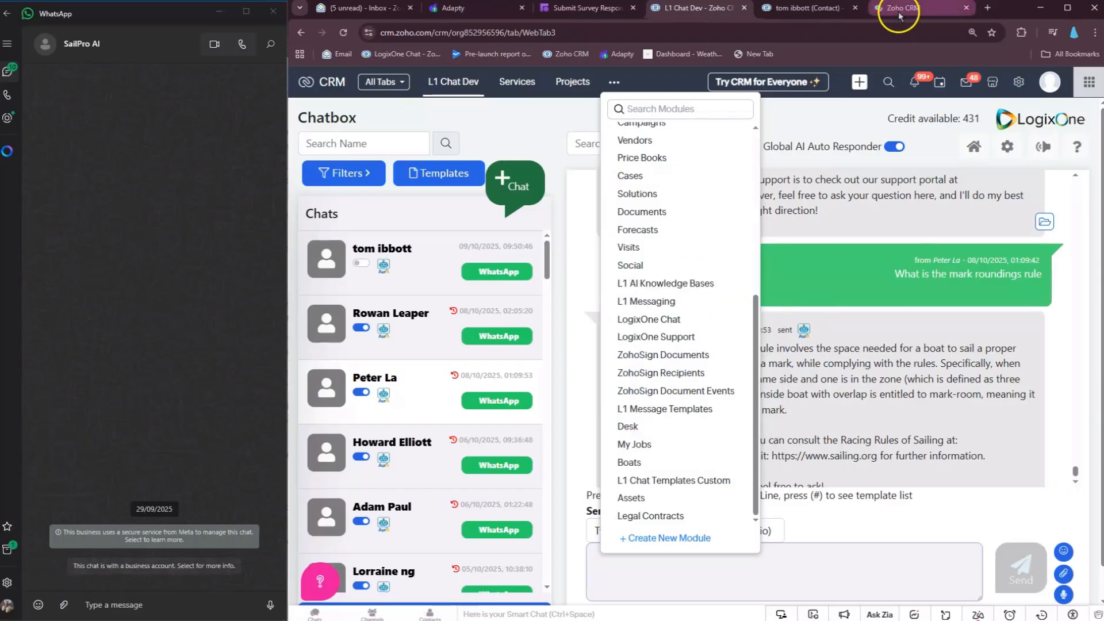
left_click(903, 11)
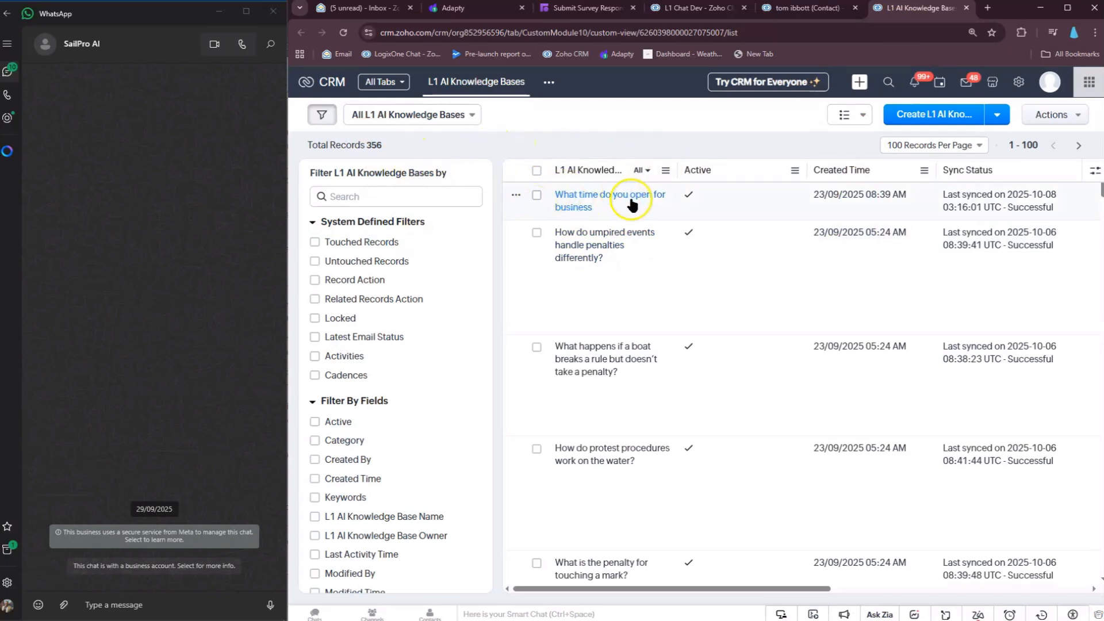
Start a new L1 AI Knowledge Base record and name it "Is SailPro available for Apple iWatch?".
left_click(925, 118)
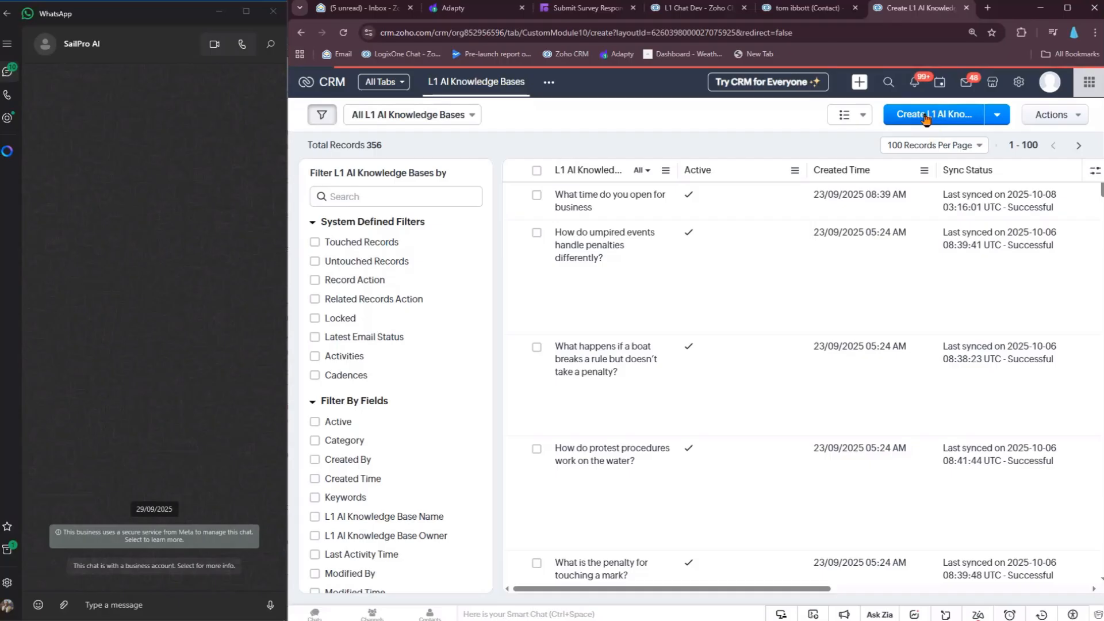
left_click(565, 290)
left_click(474, 293)
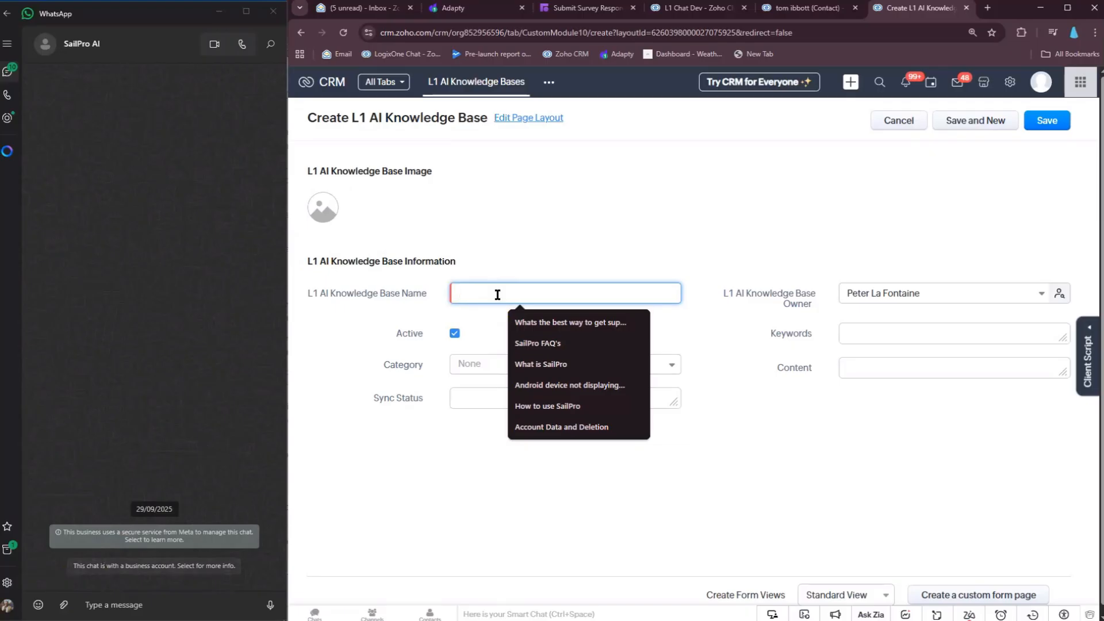
type("Is SailPro")
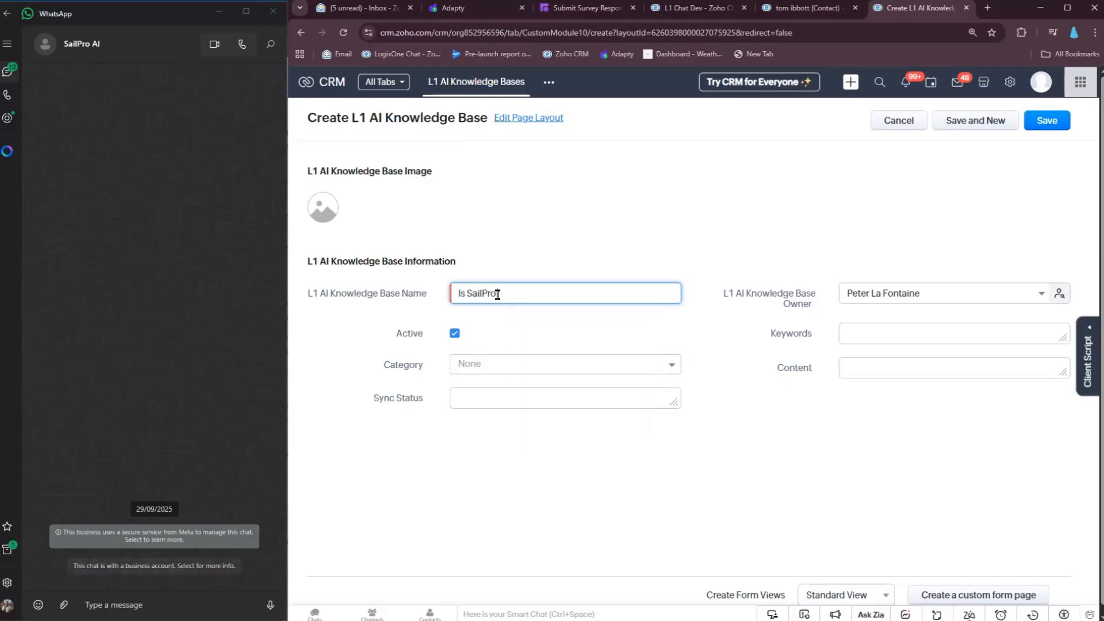
type(" available")
type("h")
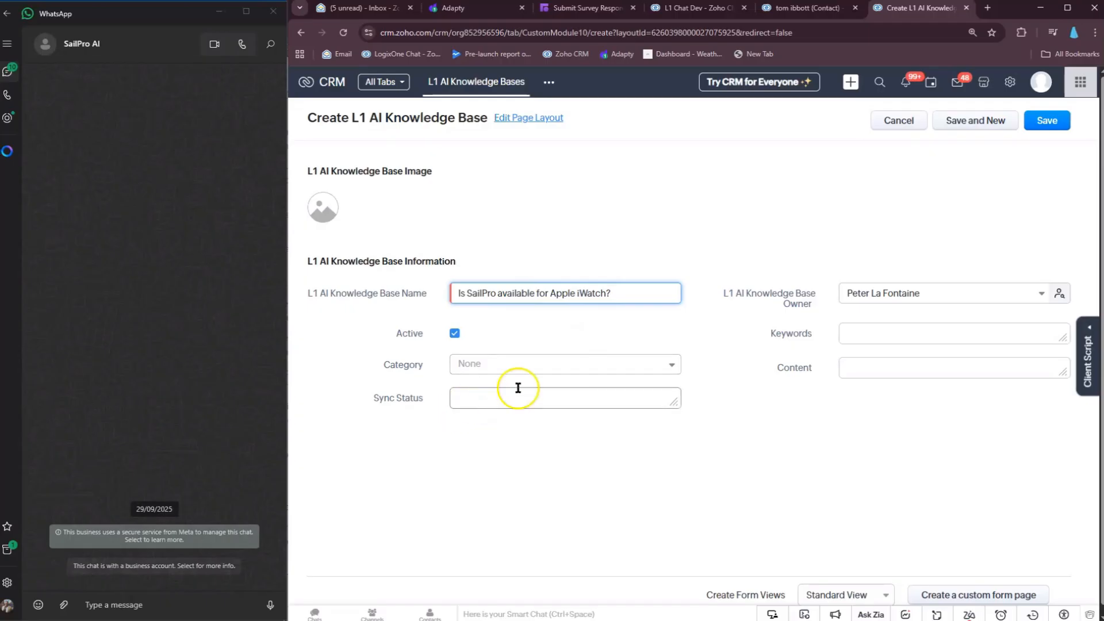
Fill in the record's content with "No SailPro only runs on Android and iOS devices.".
left_click(867, 366)
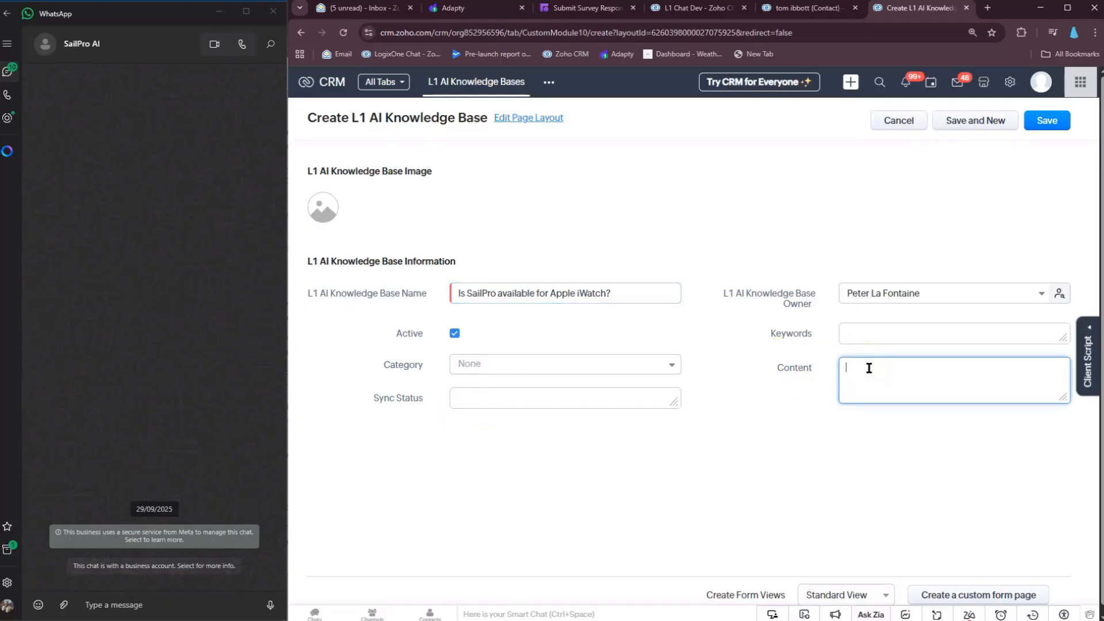
type("No SailPro only runs on Android and iOS devices.")
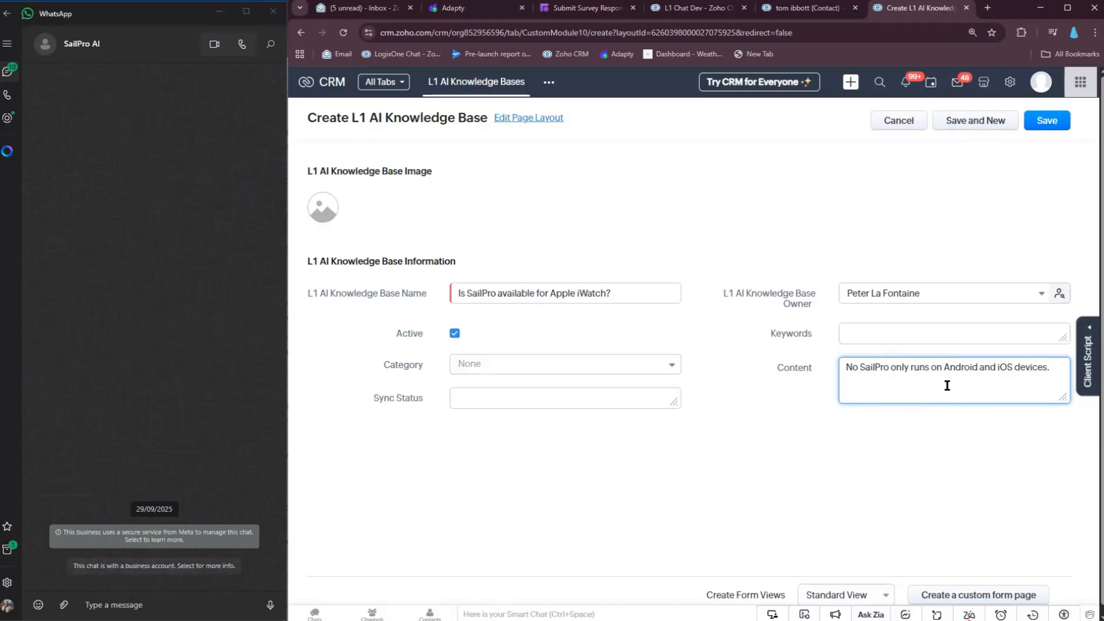
left_click(861, 378)
left_click(933, 376)
Set the record's category to Product Information and save the record.
left_click(630, 364)
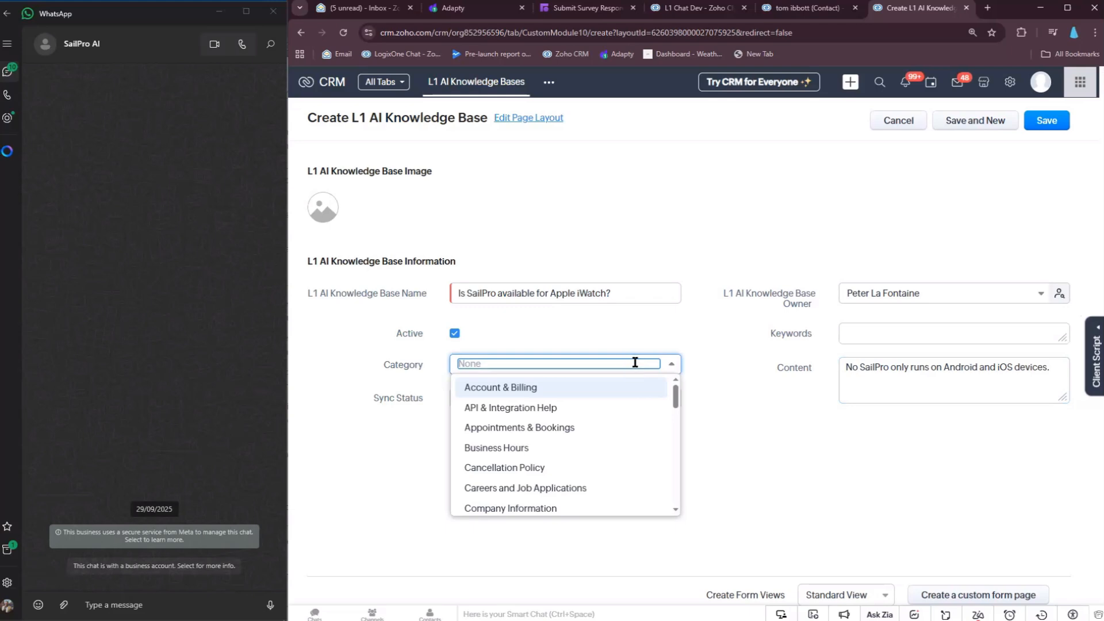
type("pro")
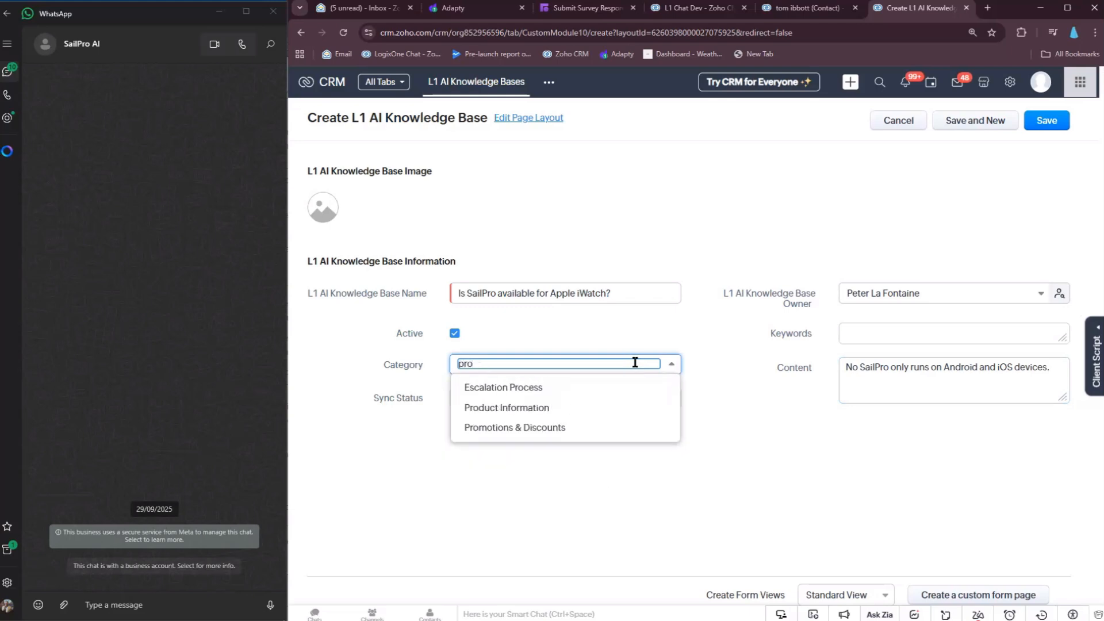
left_click(545, 408)
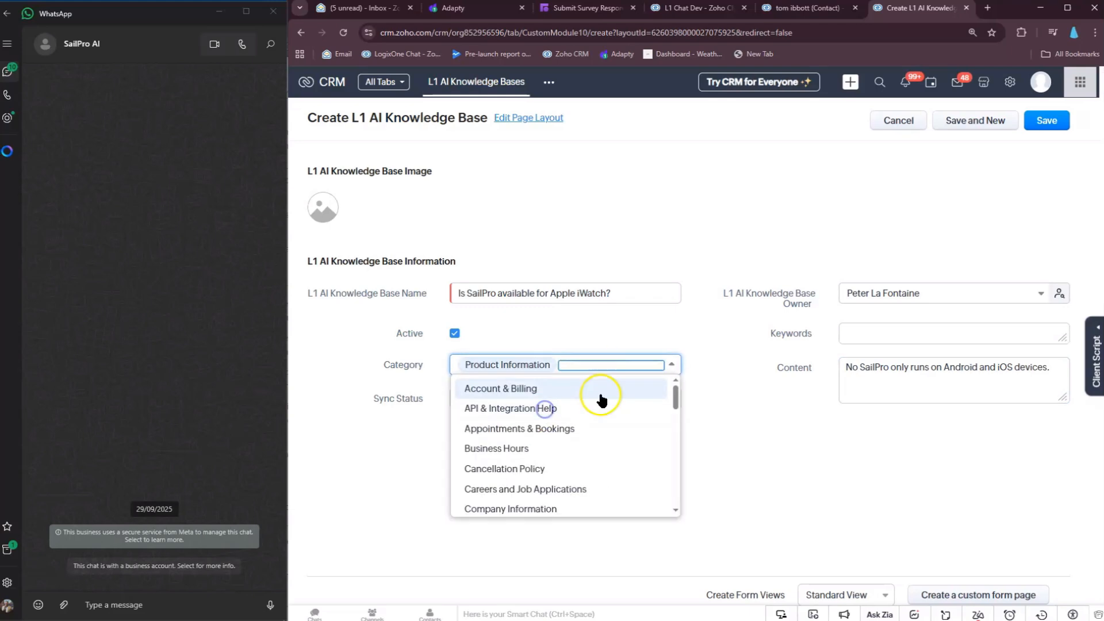
left_click(661, 327)
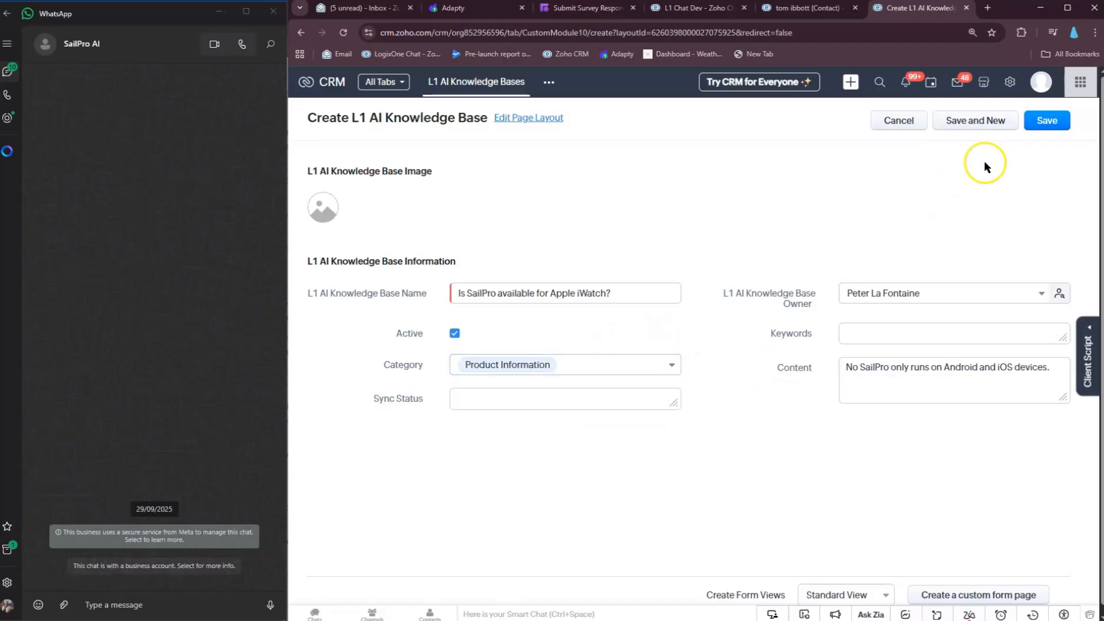
left_click(1035, 120)
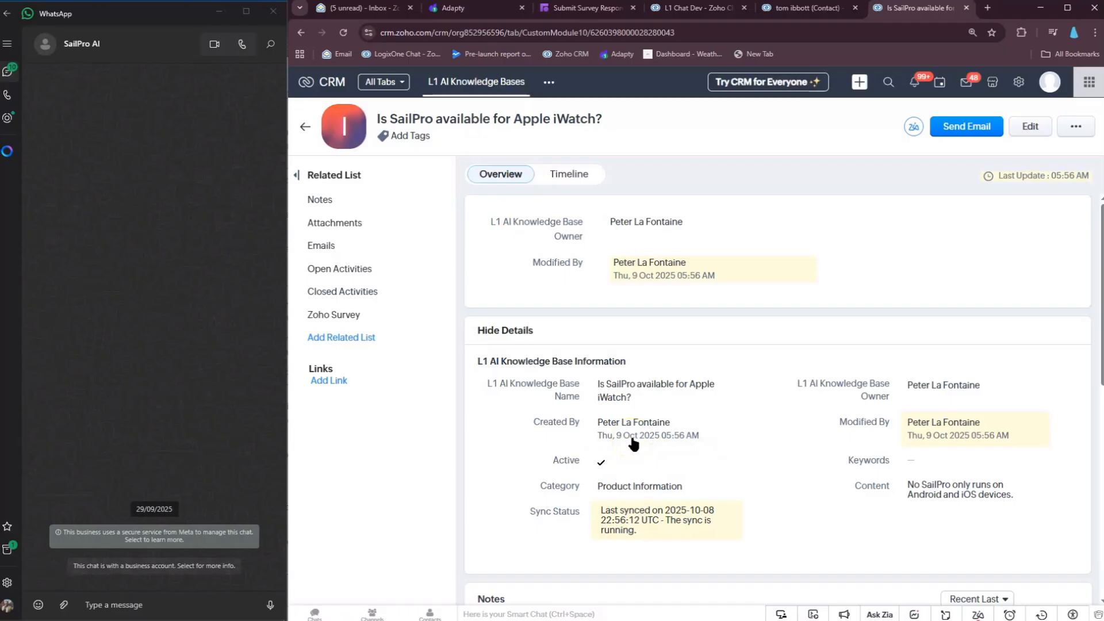
Return to the list of all L1 AI Knowledge Bases and show the available import options.
left_click(602, 468)
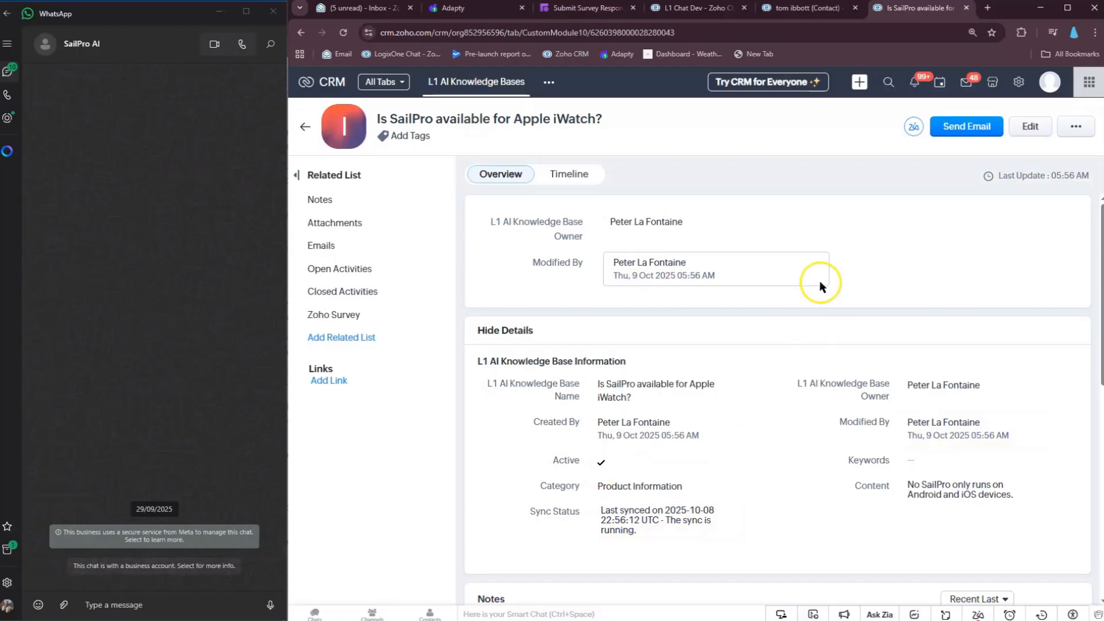
left_click(300, 110)
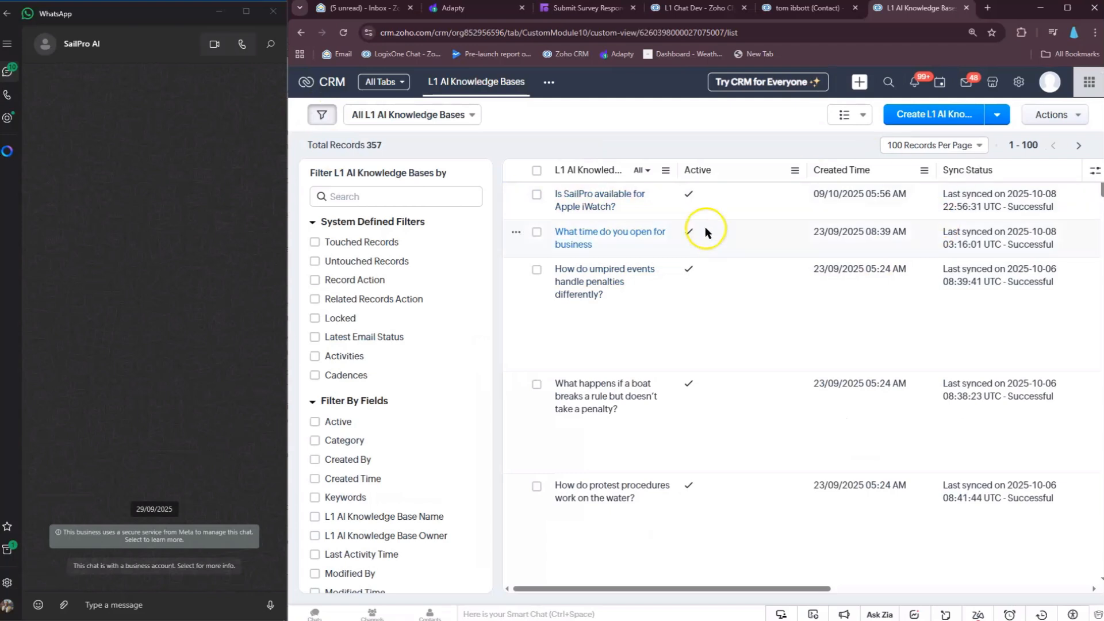
left_click(998, 118)
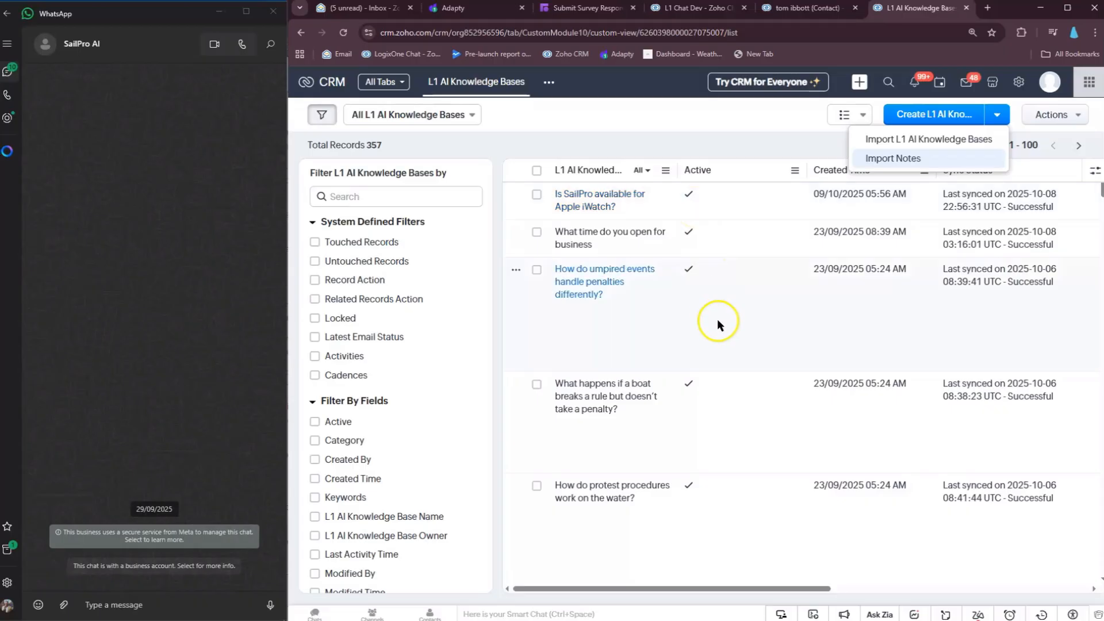
Examine the content and link in the "How do protest procedures work on the water?" record, and return to the list.
scroll(779, 262, "down", 3)
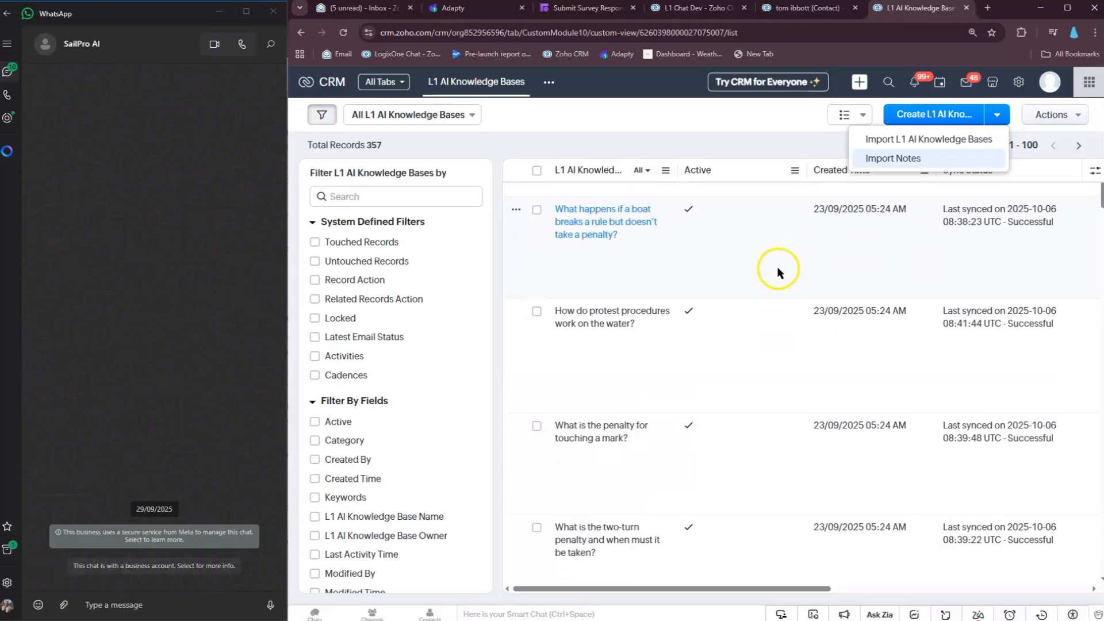
left_click(594, 318)
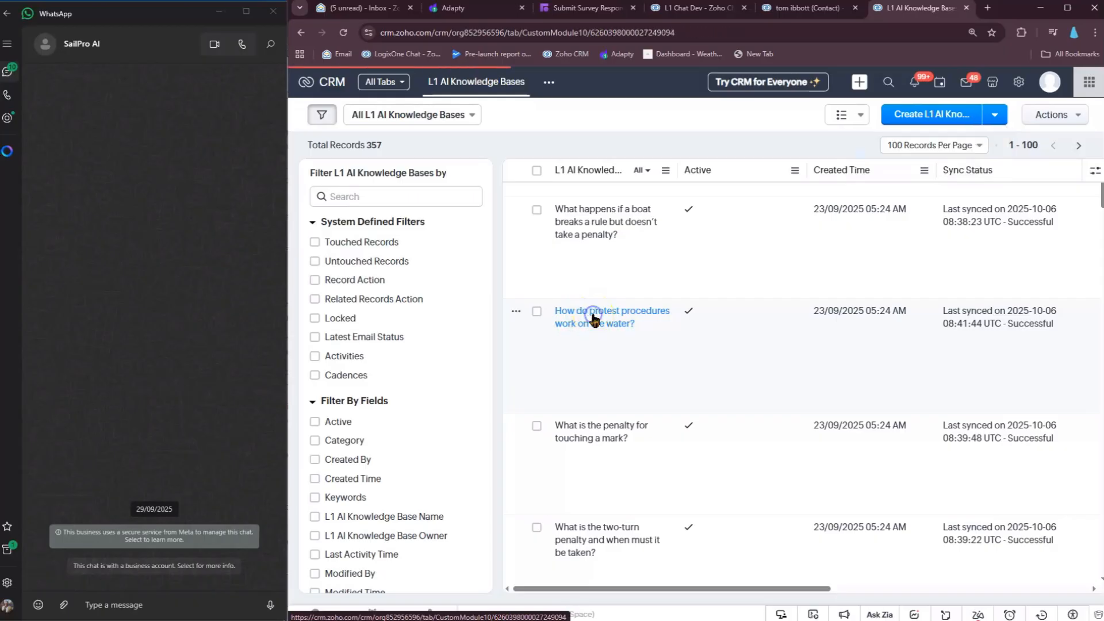
left_click(941, 486)
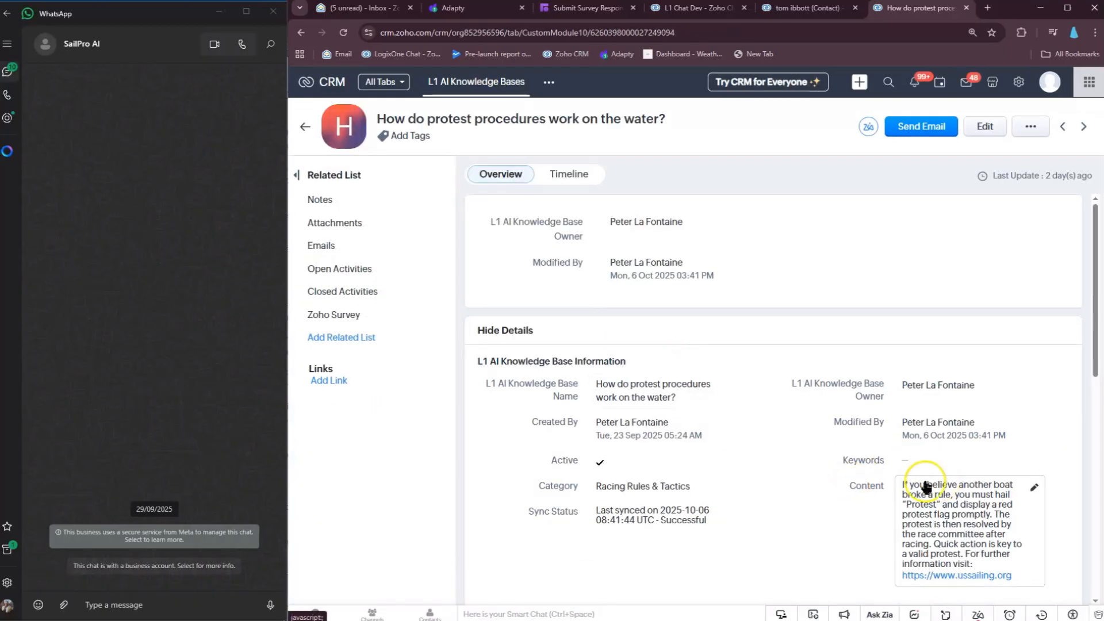
scroll(981, 483, "down", 1)
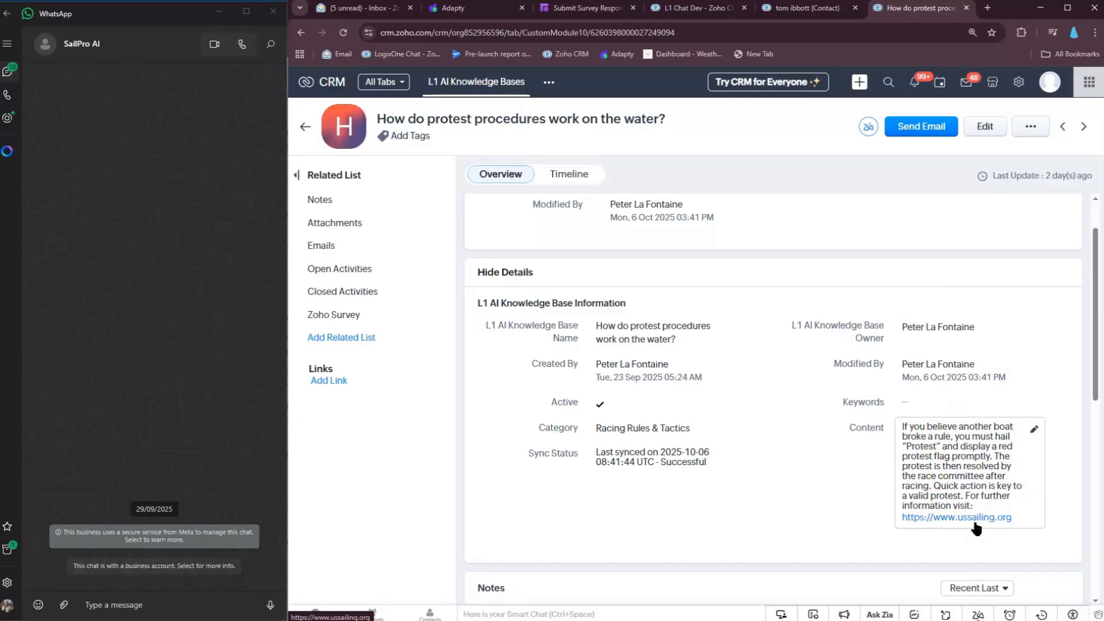
left_click(992, 506)
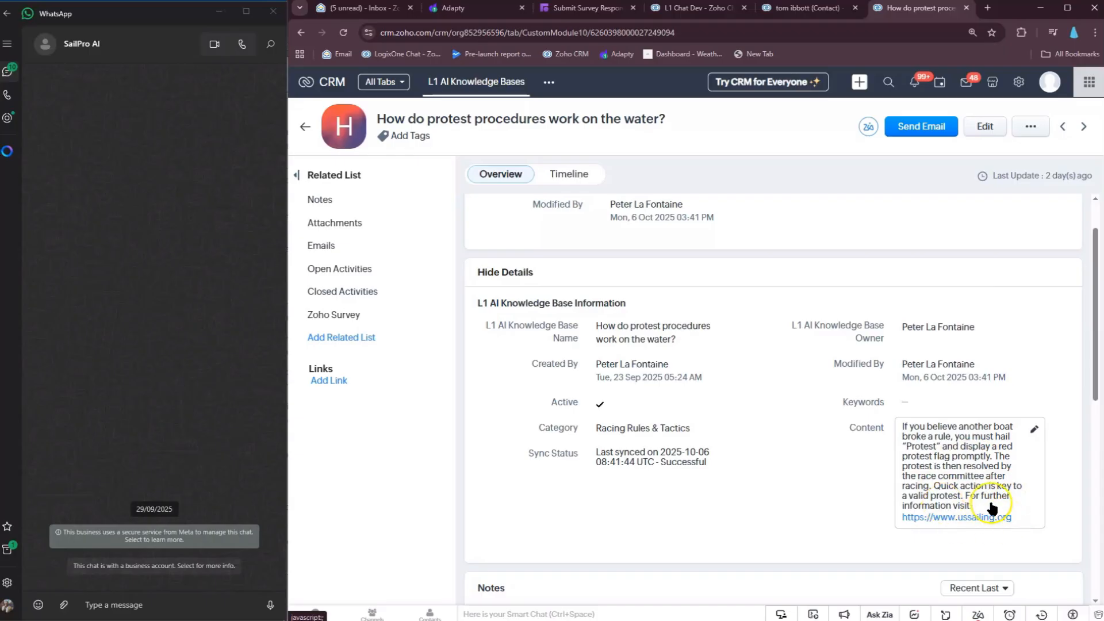
left_click(301, 32)
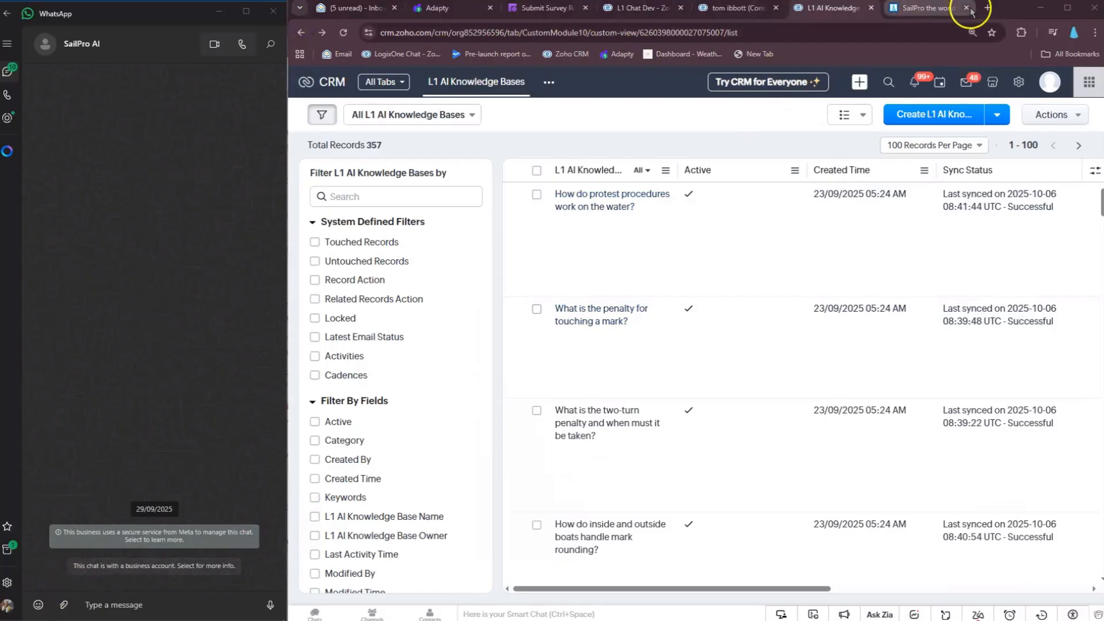
Switch to the SailPro website and copy the Tactical Race Assistant features, from Audible Countdown Timer through Light/Dark Themes.
left_click(923, 14)
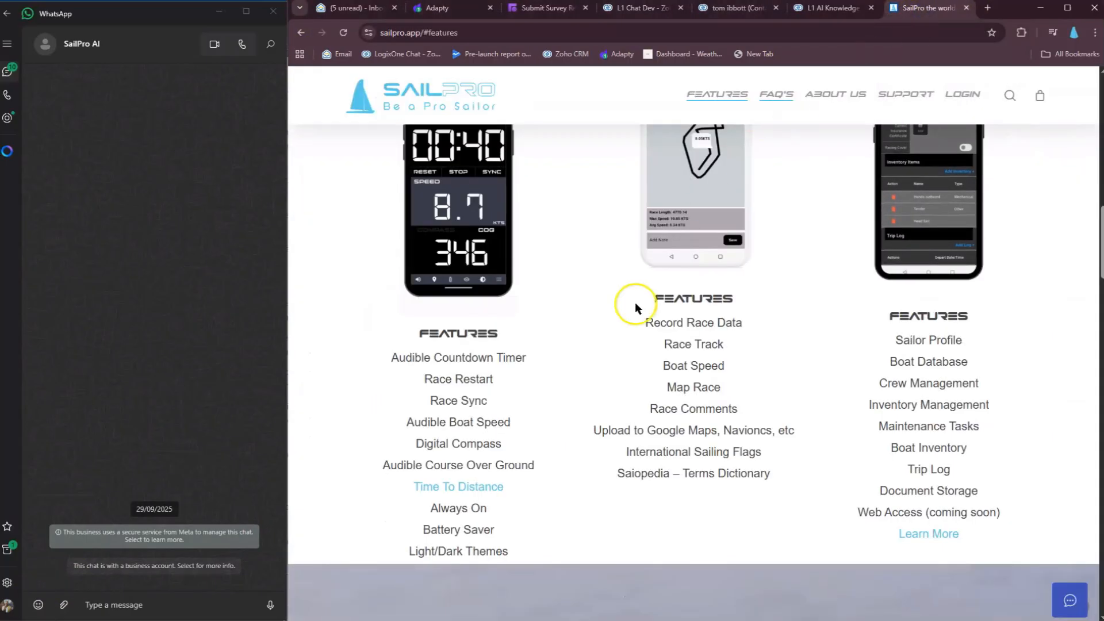
scroll(398, 358, "up", 4)
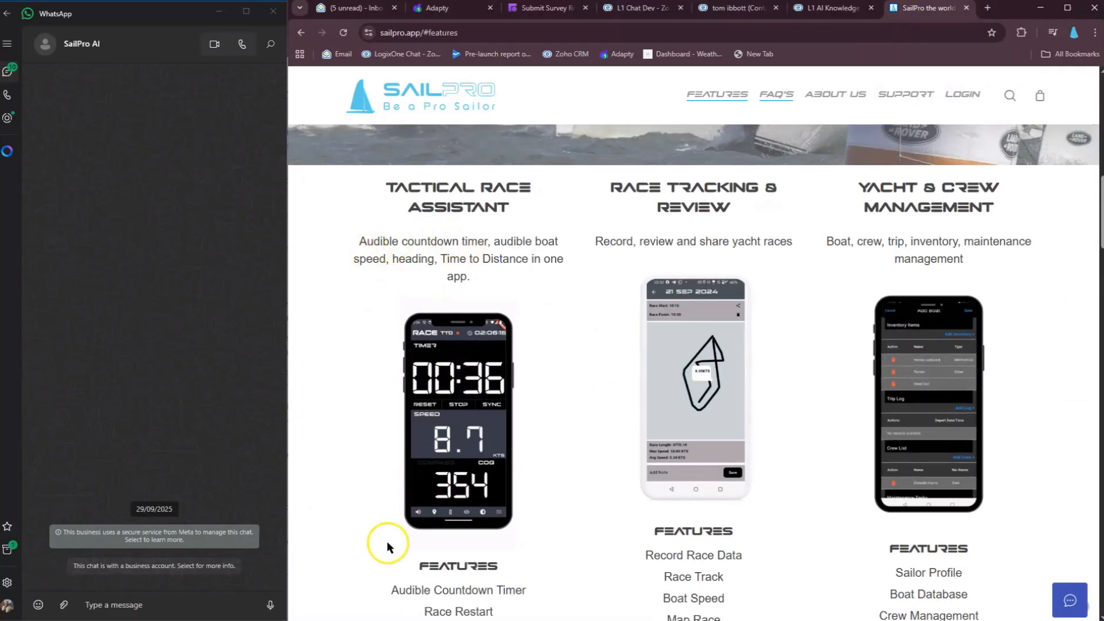
scroll(363, 375, "down", 3)
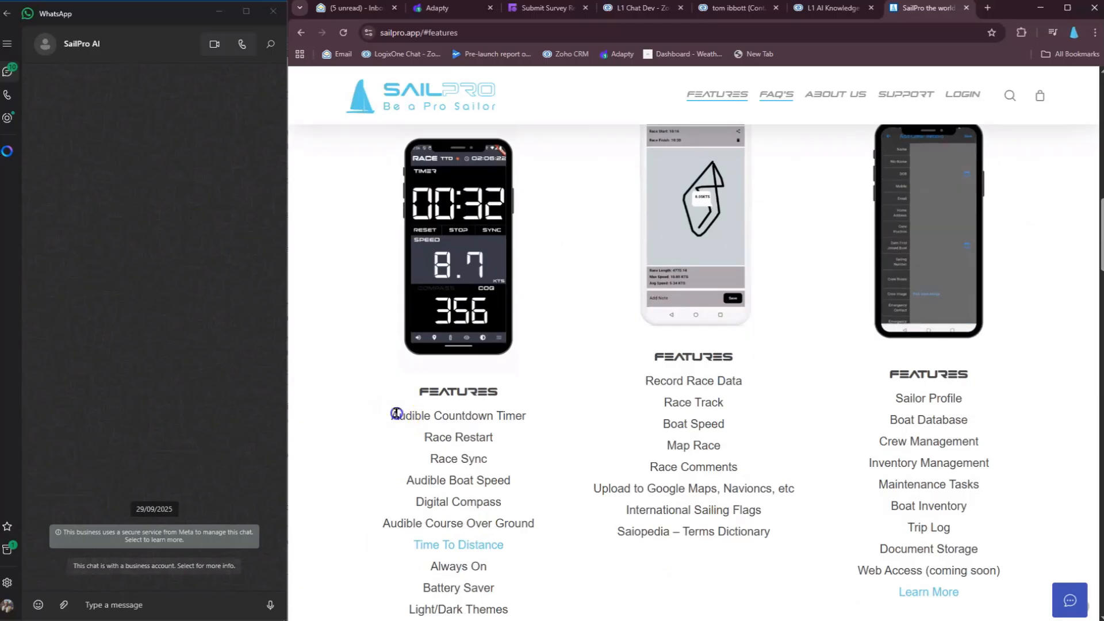
triple_click(397, 415)
left_click_drag(395, 413, 525, 604)
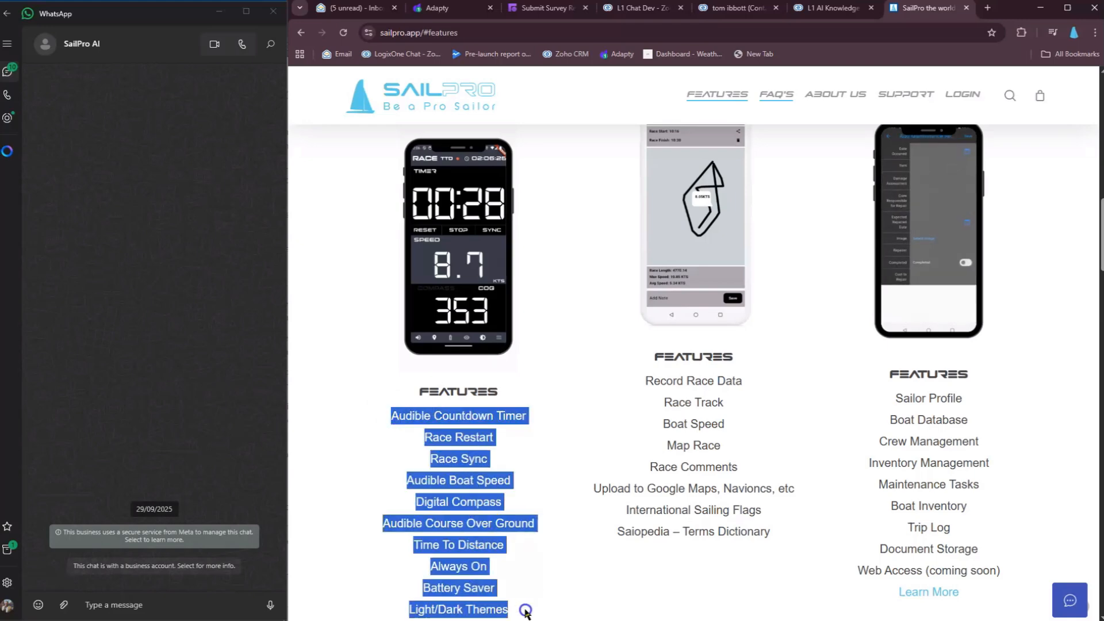
scroll(525, 604, "down", 3)
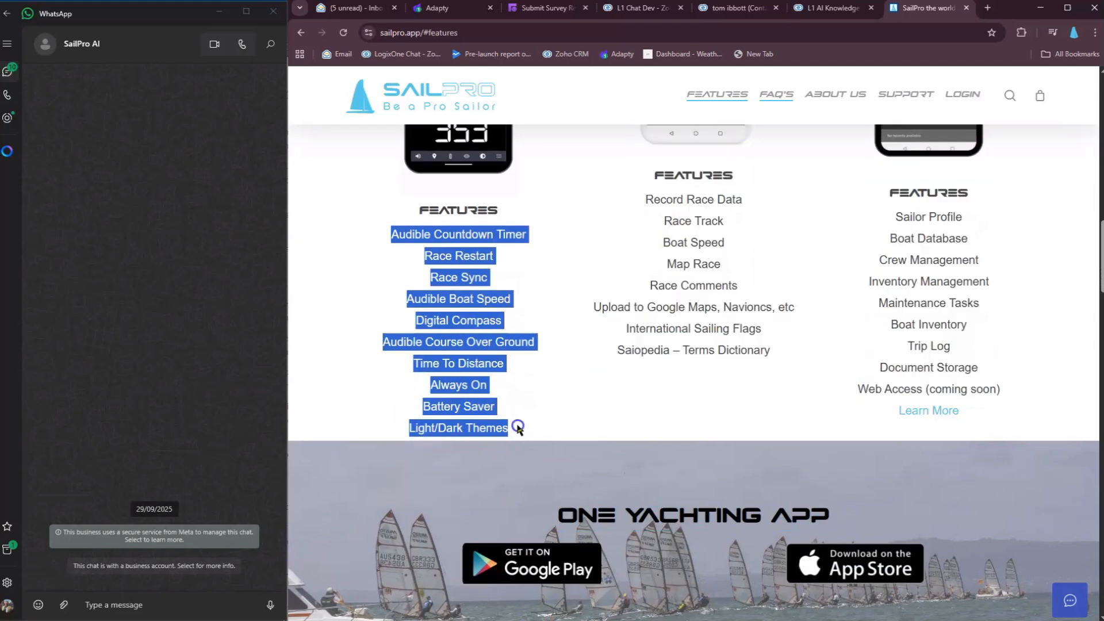
Start another knowledge base record named "SailPro Advanced Tactical Features" and paste the copied feature list as its content.
left_click(834, 16)
left_click(937, 115)
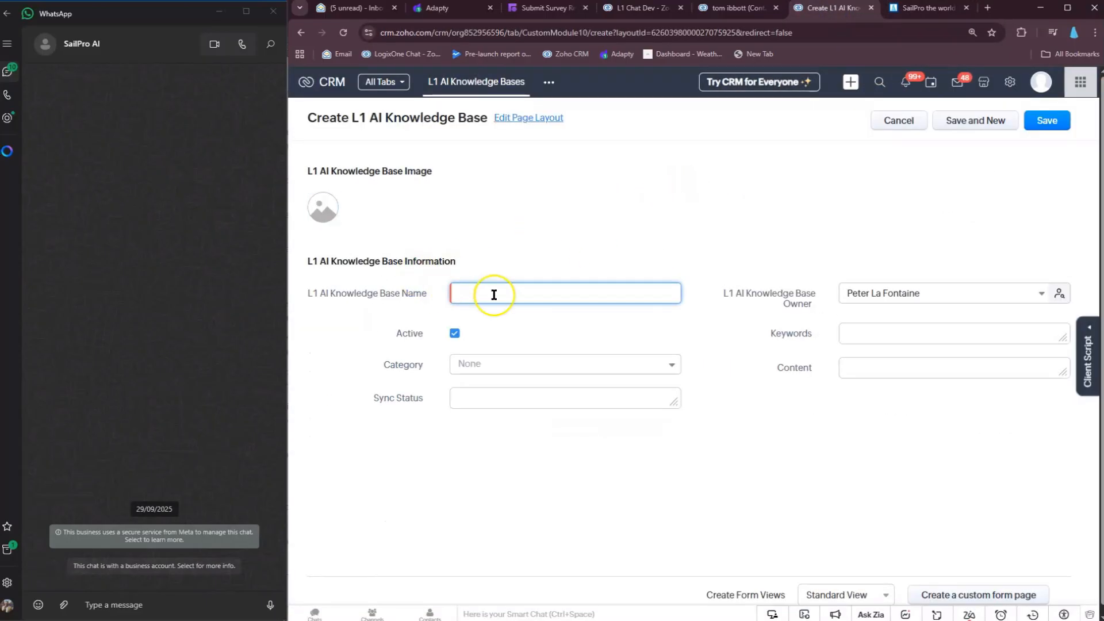
type("SailPro Advanced Tactical Features")
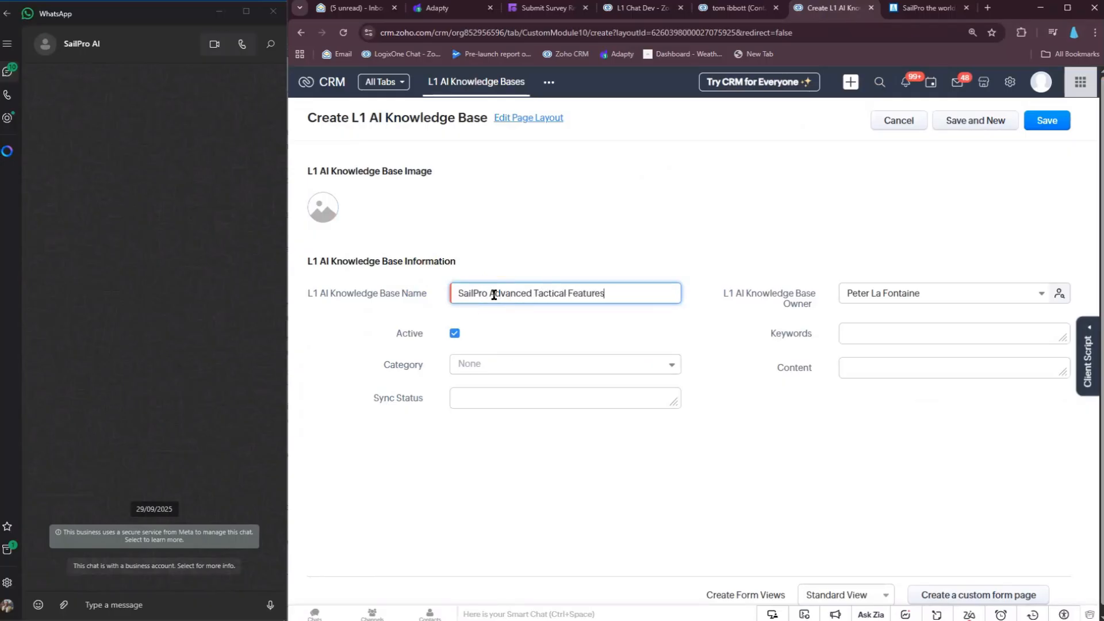
left_click(872, 375)
key("ctrl+v")
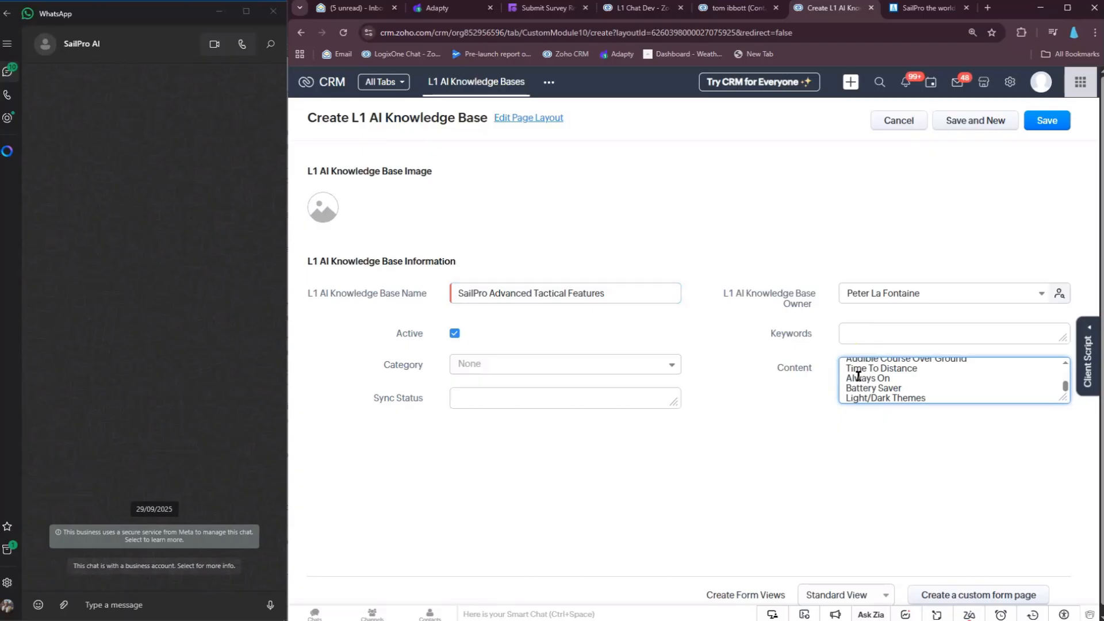
Append the line "For futher information please visit:" to the record's content, followed by the features page link copied from the SailPro website.
scroll(859, 376, "up", 1)
scroll(953, 390, "down", 1)
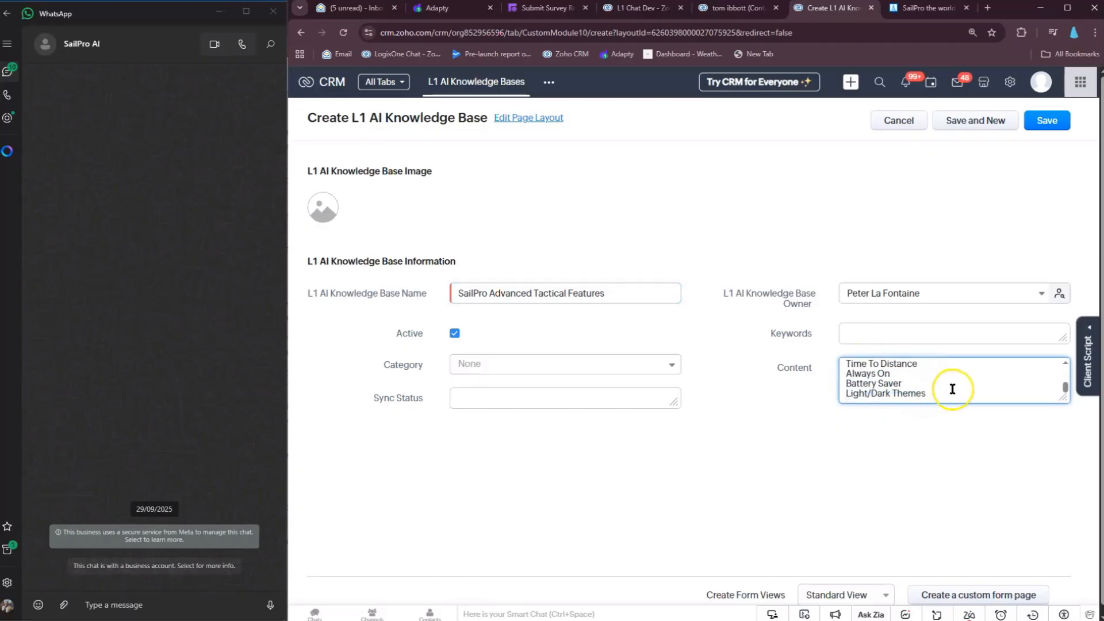
key("Return")
type("For futher information please visit:")
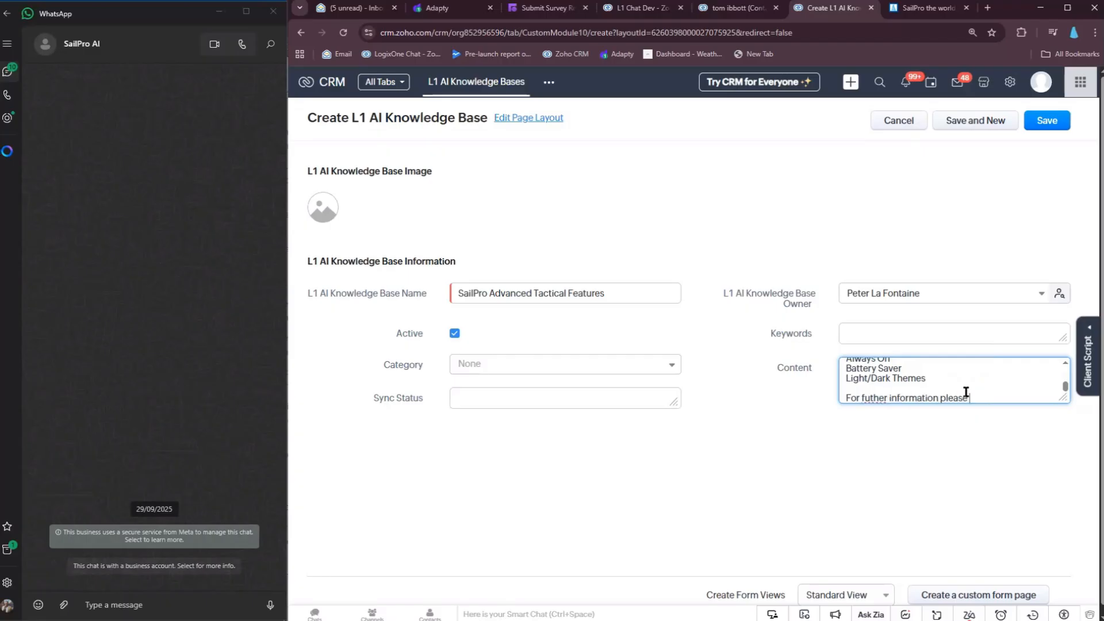
left_click(923, 10)
left_click(459, 35)
key("ctrl+c")
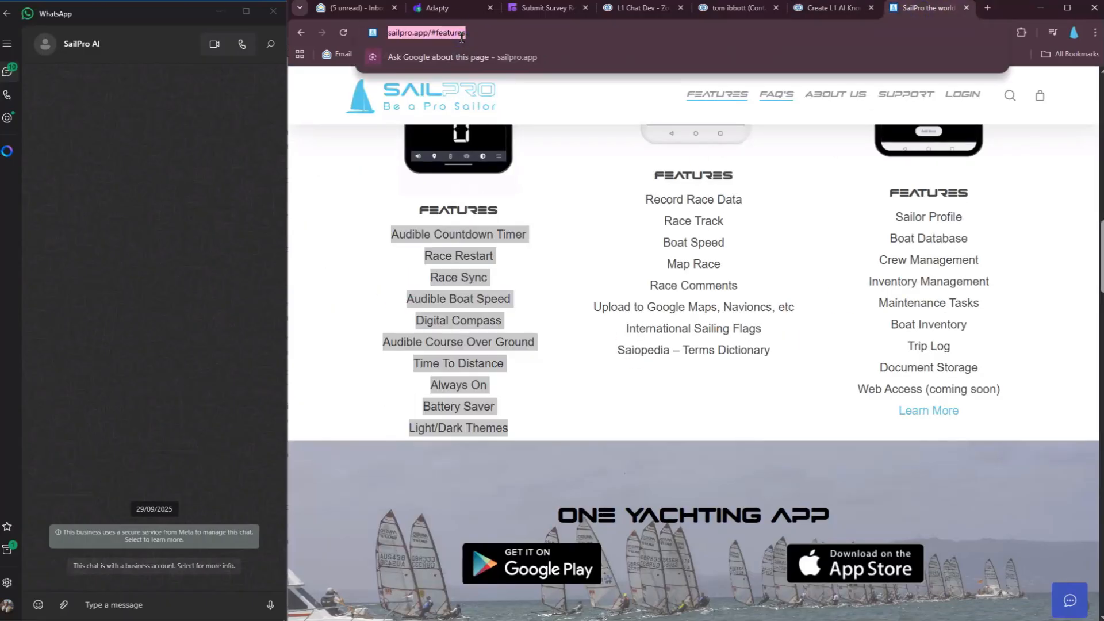
left_click(831, 9)
key("ctrl+v")
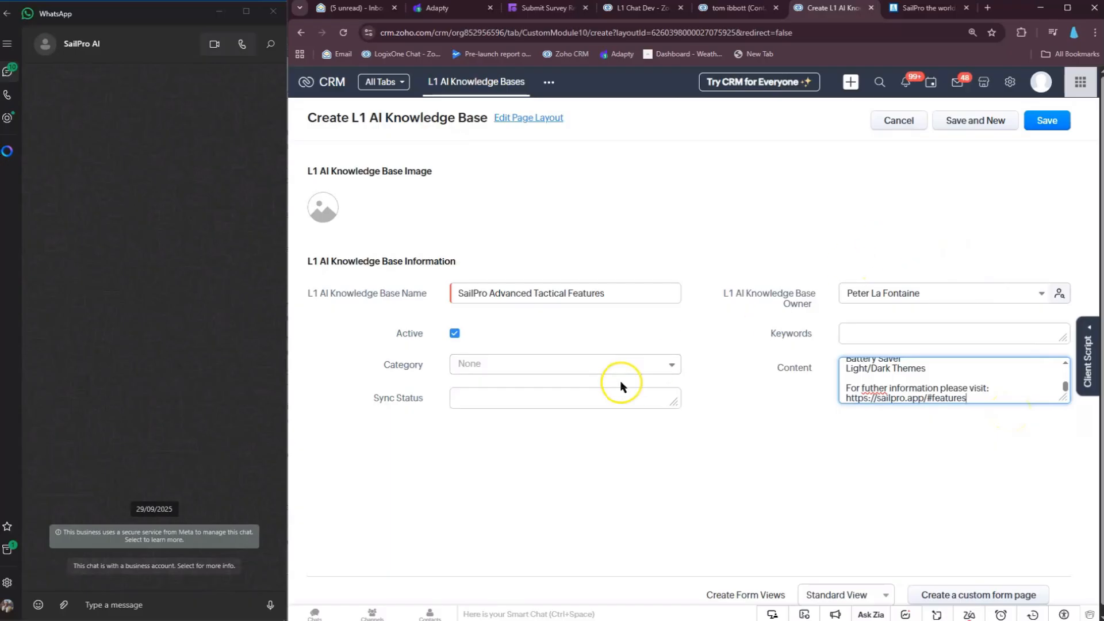
Set the record's category to Product Information and look through the other available categories.
left_click(577, 365)
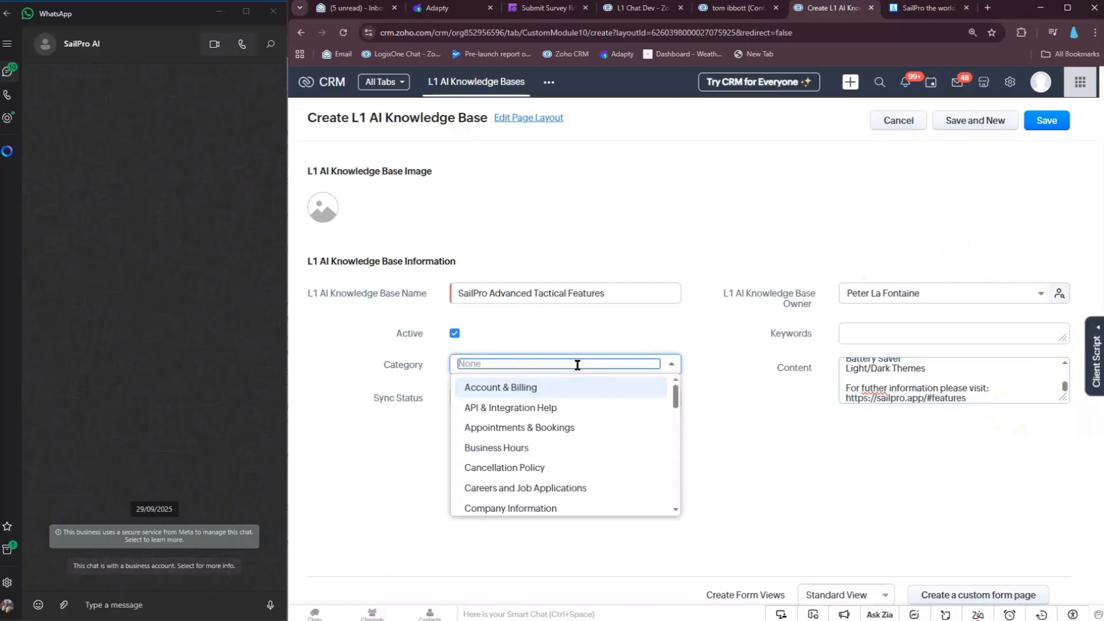
type("pro")
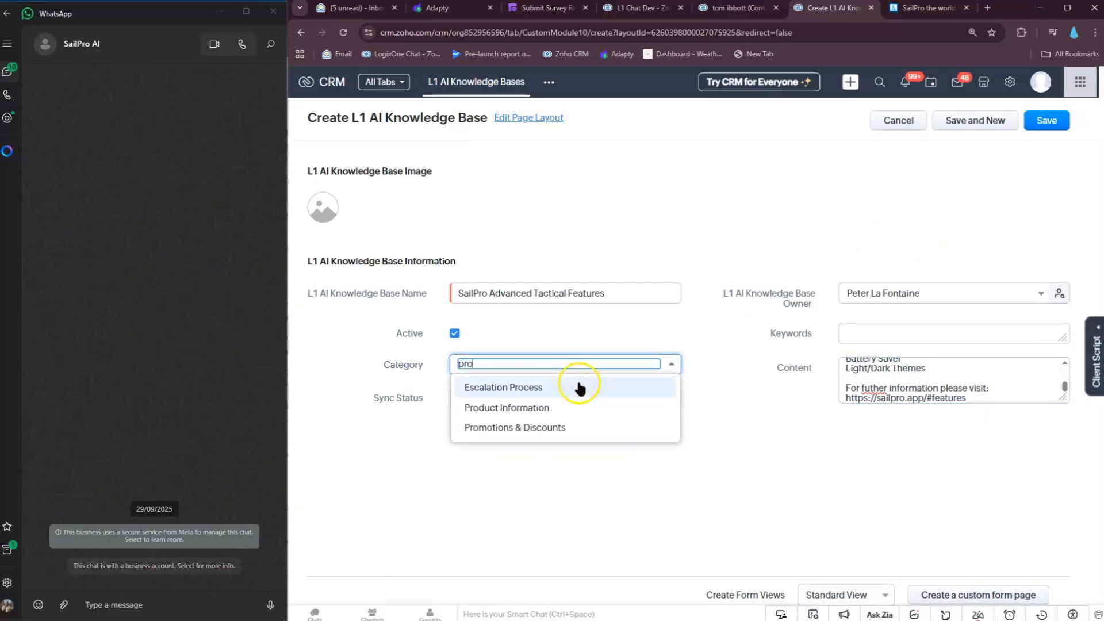
left_click(567, 406)
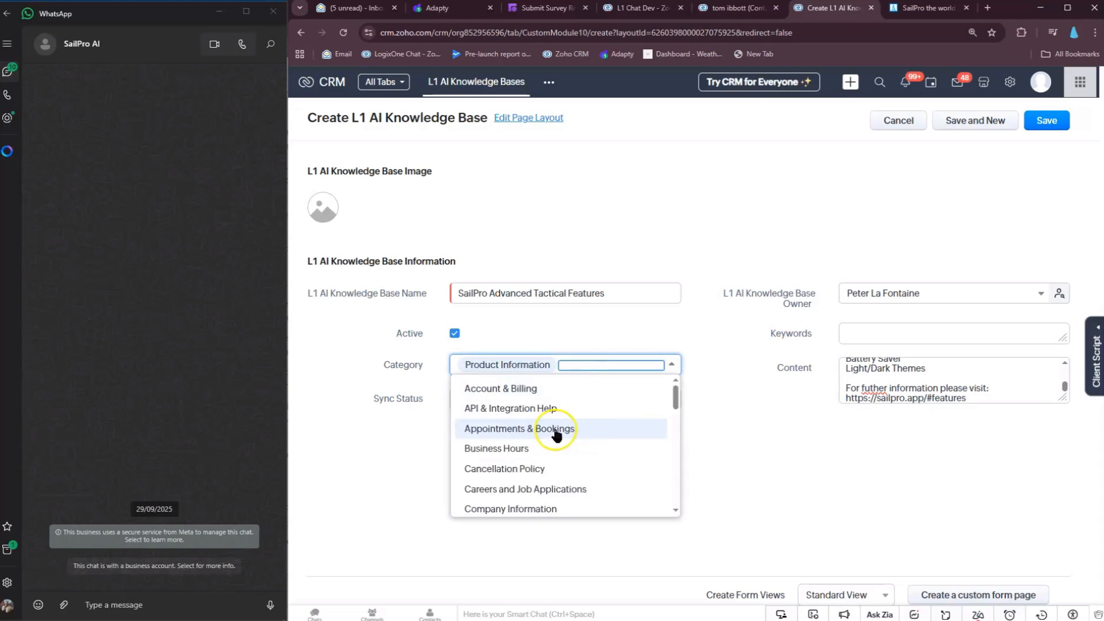
scroll(575, 472, "down", 1)
scroll(575, 471, "down", 3)
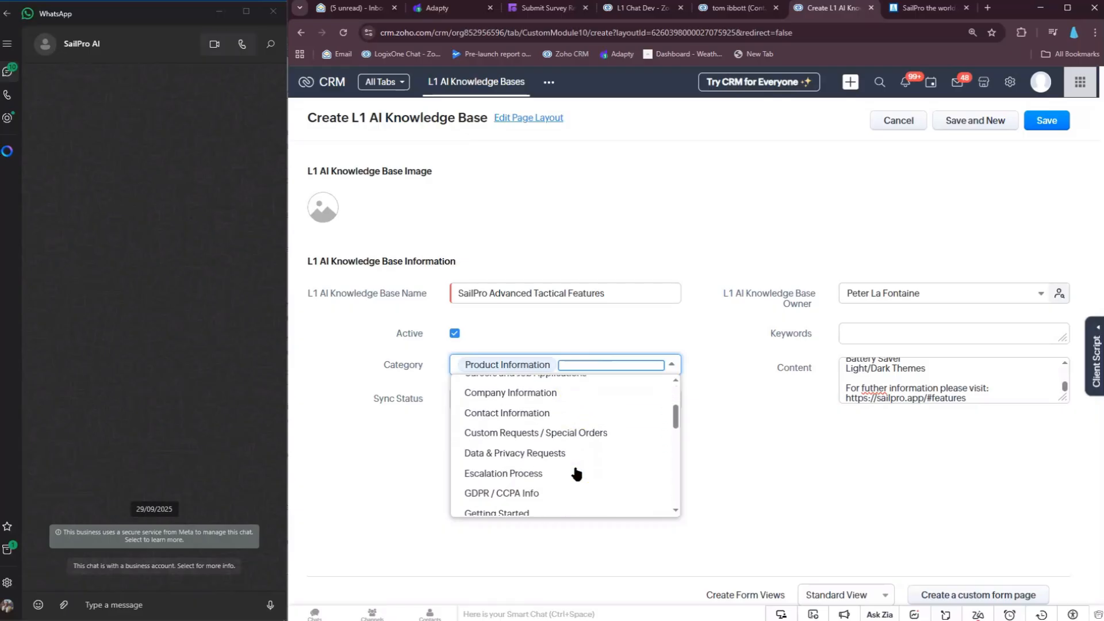
scroll(576, 473, "down", 5)
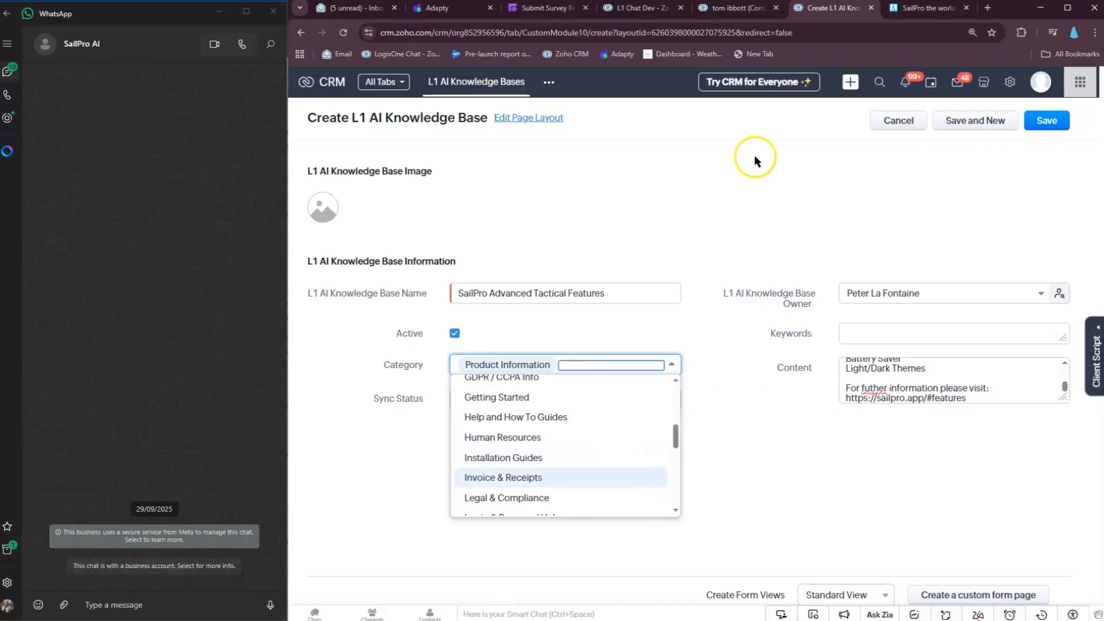
Correct the misspelled "futher" to "further" in the content and save the knowledge base record.
left_click(874, 395)
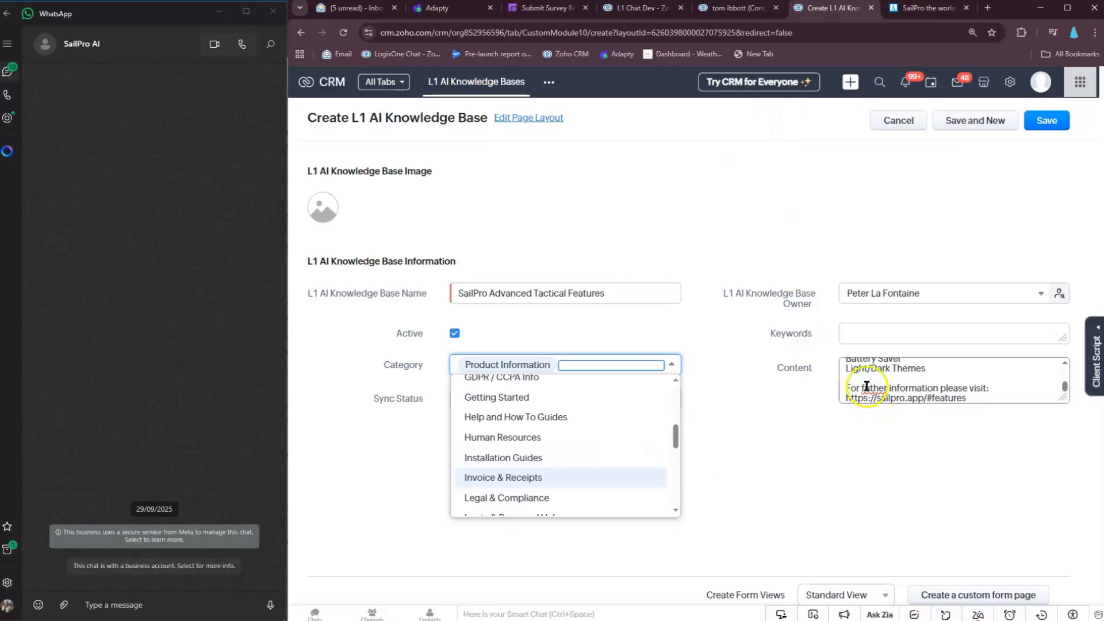
right_click(874, 390)
left_click(895, 153)
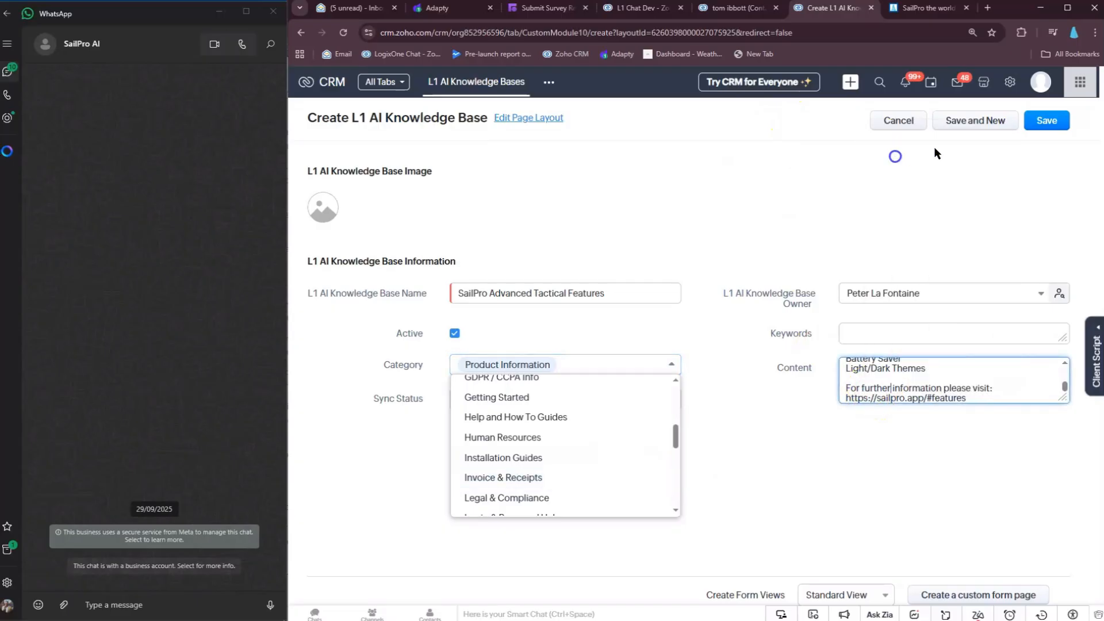
left_click(1055, 119)
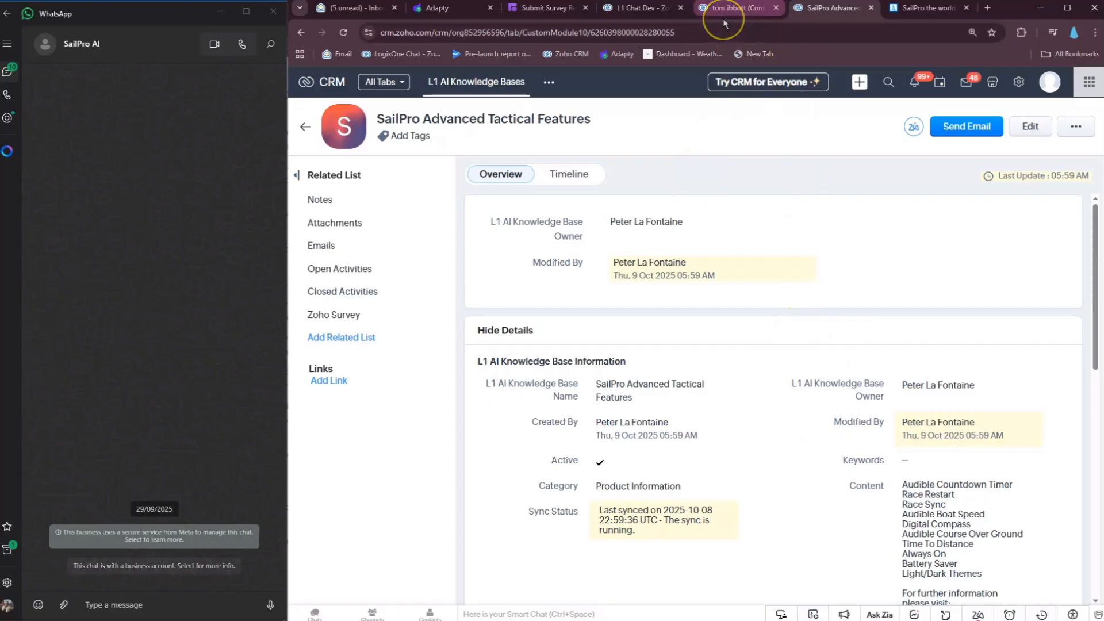
Show the L1 Chat Dev chatbox and send "whats the difference between port AND STARBOARD" to SailPro AI in WhatsApp.
mouse_move(725, 8)
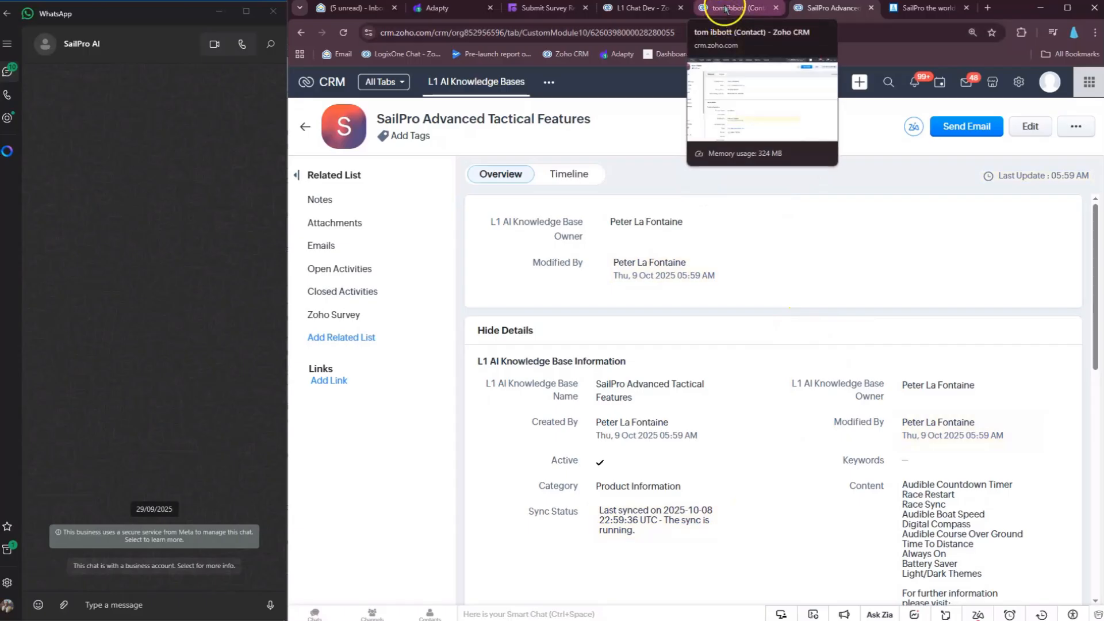
left_click(643, 8)
left_click(139, 26)
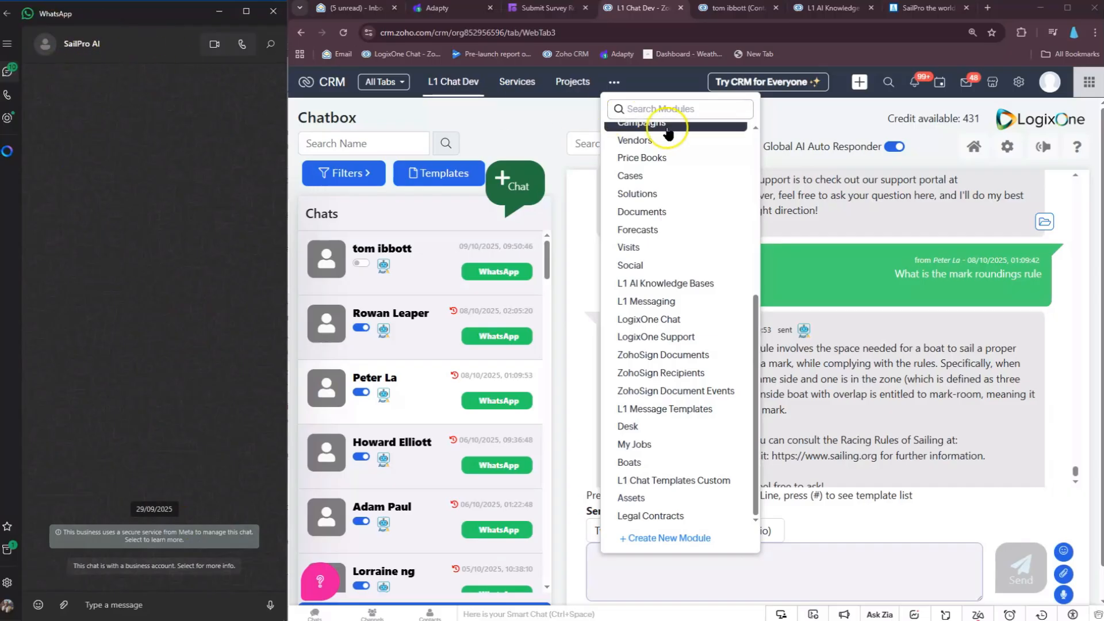
left_click(613, 82)
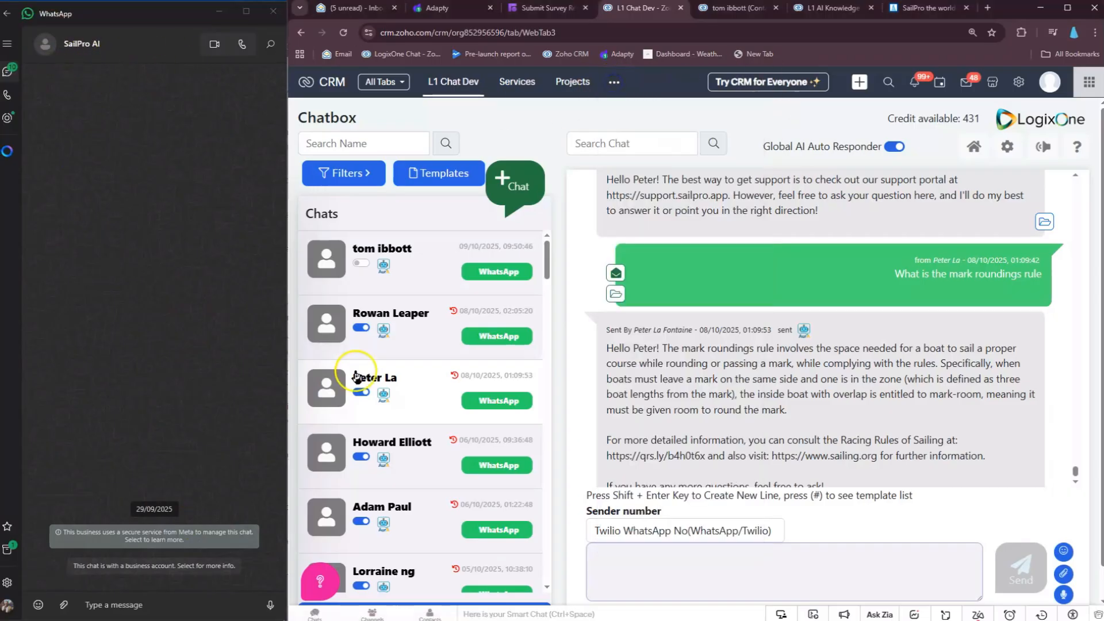
left_click(129, 601)
type("whats the difference between port")
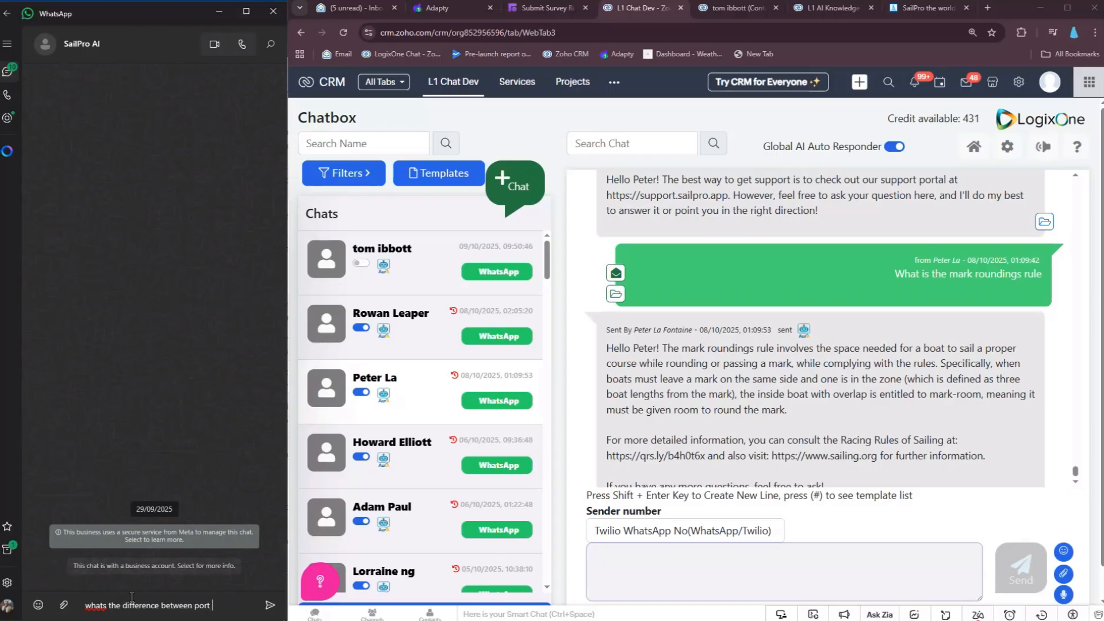
type("TARBOARD")
key("Return")
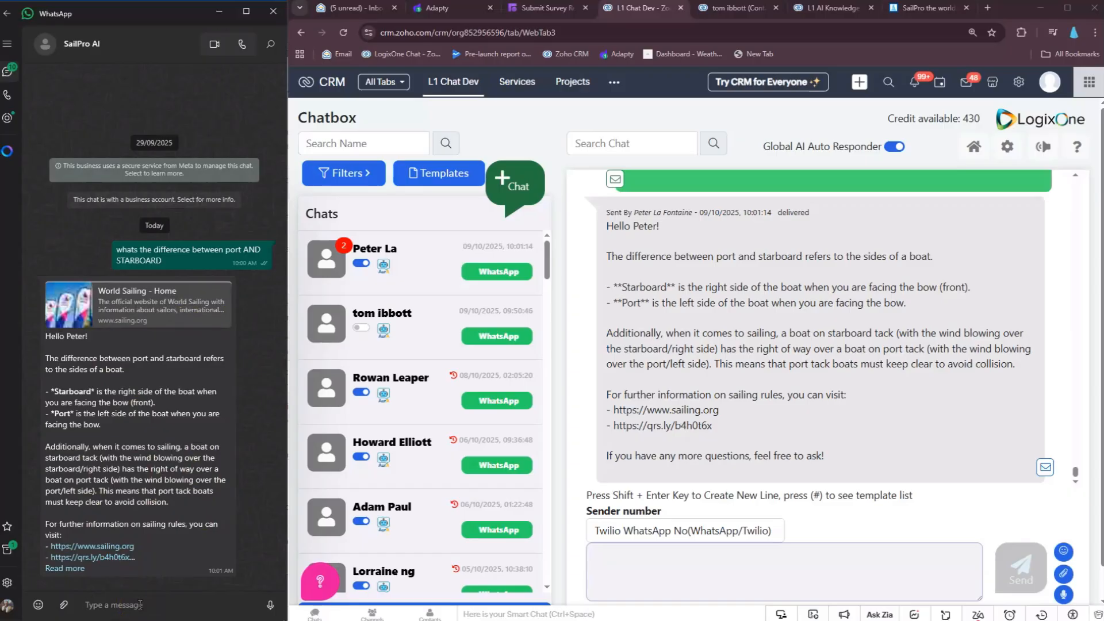
Send SailPro AI the WhatsApp question "WHAT ARE SOME OF THE ADAVCed tacticaly features of sailpro".
type("WHAT ARE SOME OF THE ADAVCNE")
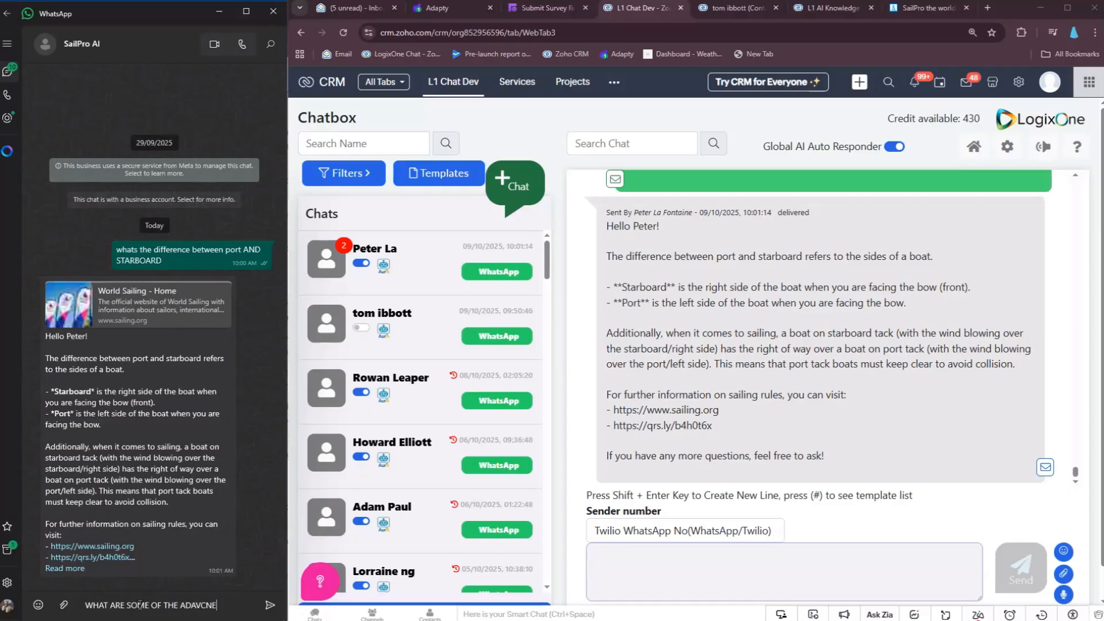
key("BackSpace")
key("BackSpace")
type("ed technicaly features")
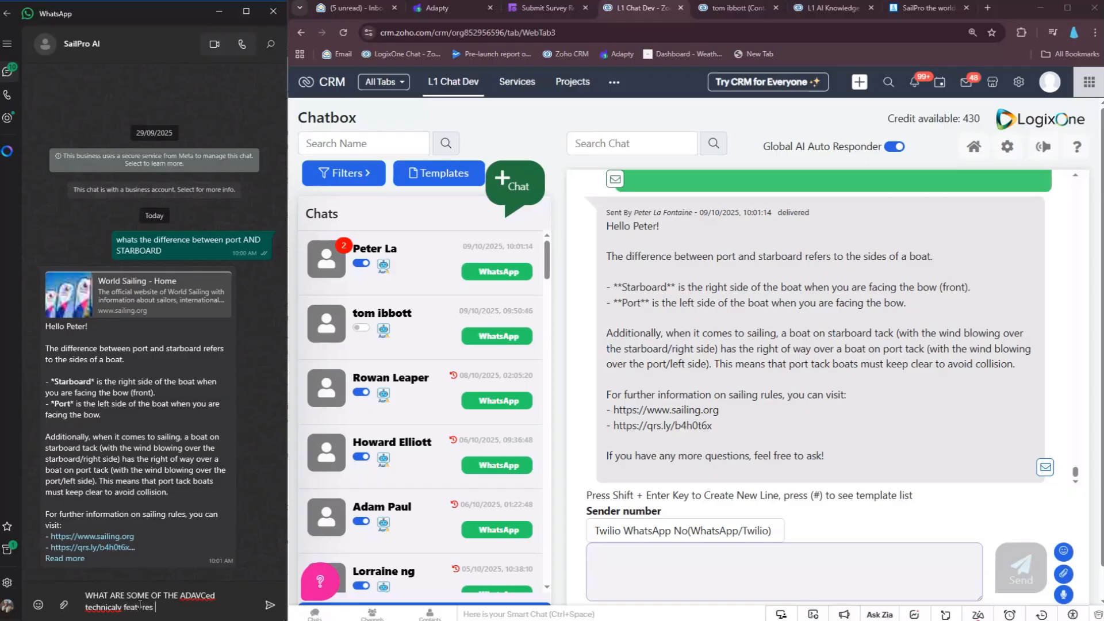
key("BackSpace")
key("BackSpace")
key("BackSpace")
key("BackSpace")
key("BackSpace")
key("BackSpace")
key("BackSpace")
key("BackSpace")
key("BackSpace")
key("BackSpace")
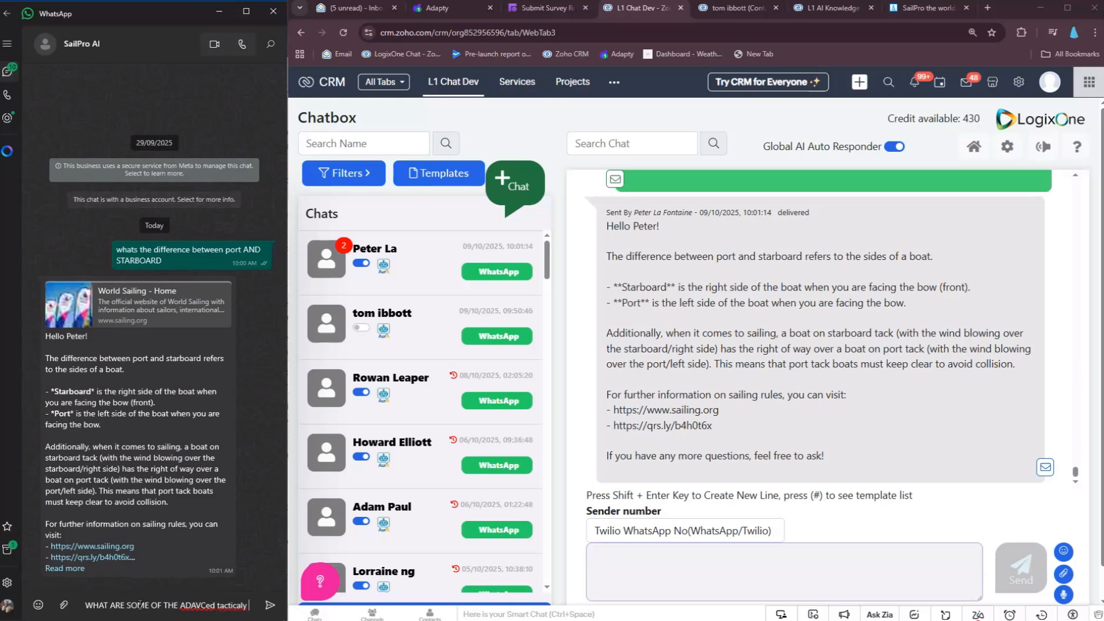
type("features of sailpro")
key("Return")
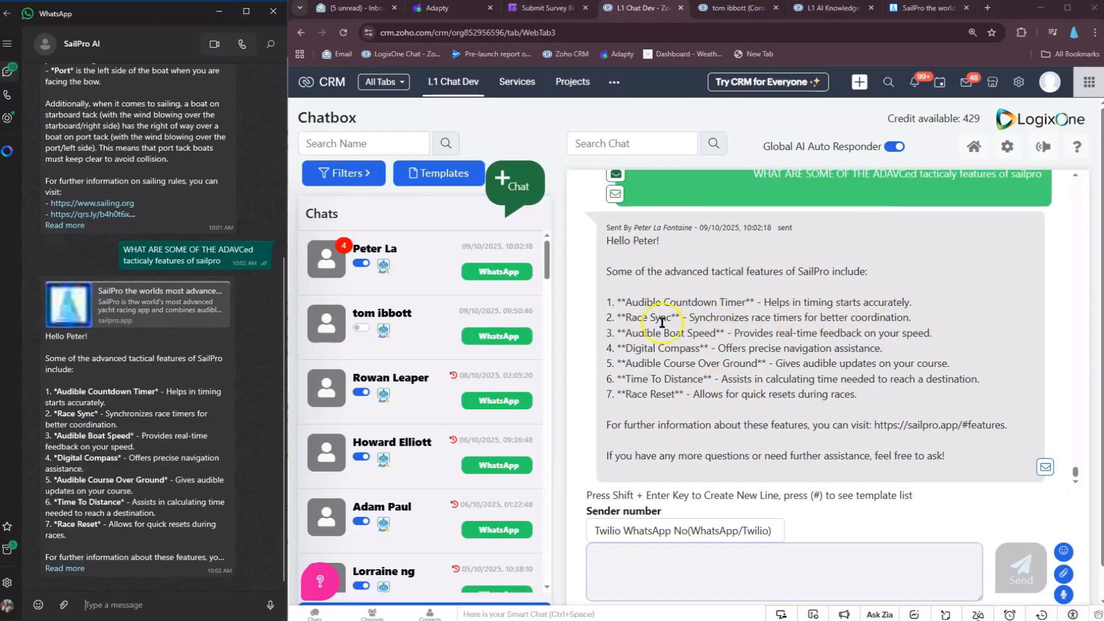
With the knowledge base list in view, send SailPro AI "Will sialpro work on iWatch for apple" and check the reply in the L1 Chat Dev chatbox.
left_click(832, 9)
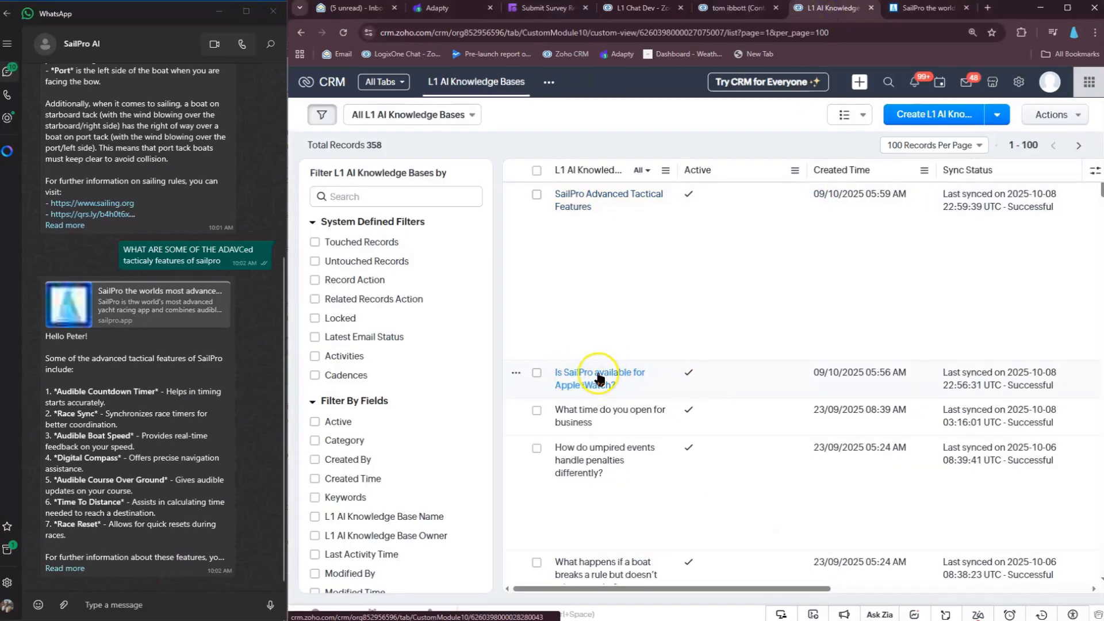
left_click(111, 606)
left_click(110, 606)
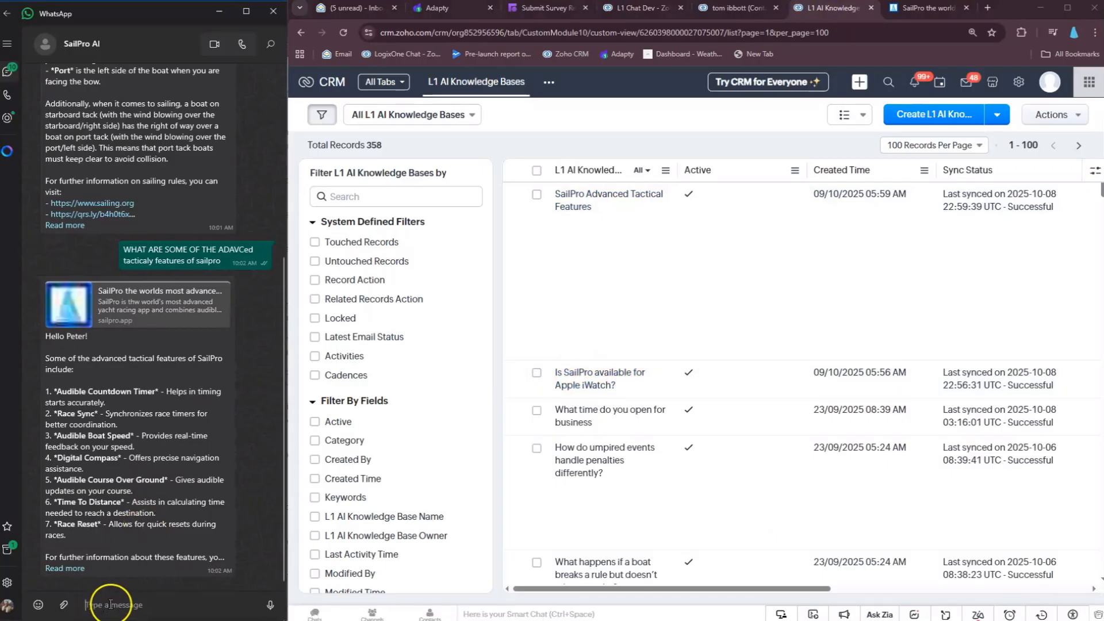
type("Will sialpro work on iWatch for app")
key("Return")
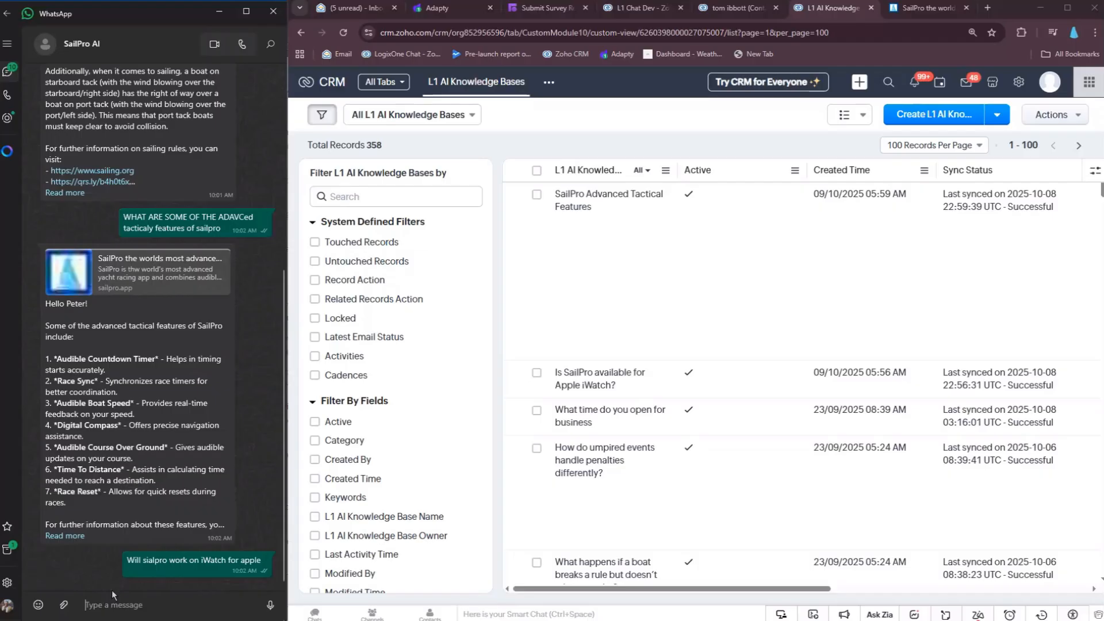
left_click(737, 8)
left_click(641, 8)
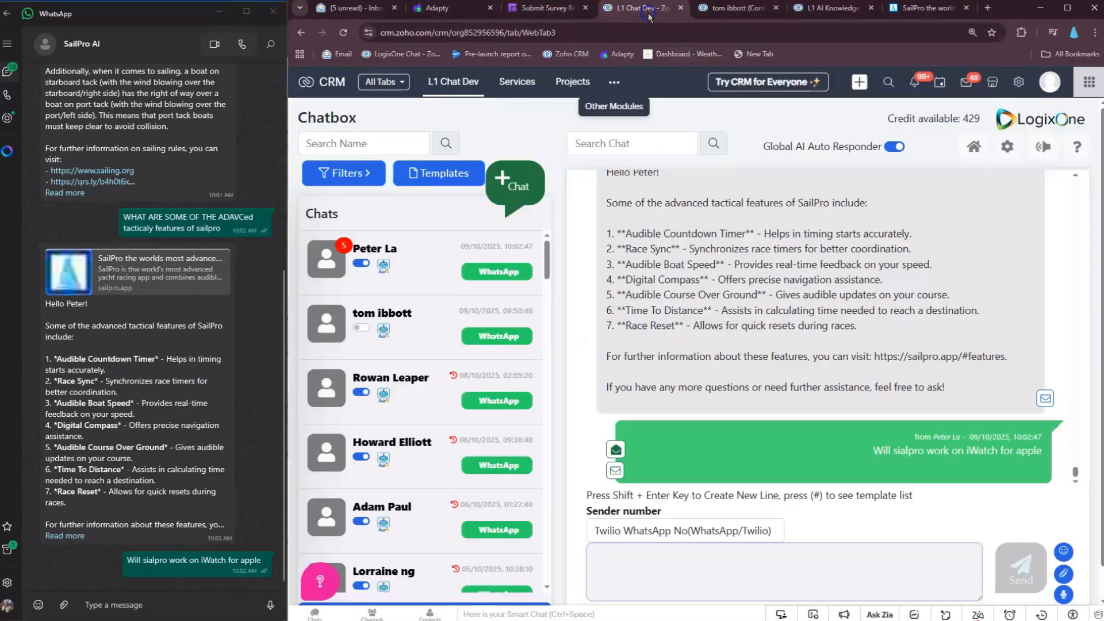
left_click(939, 451)
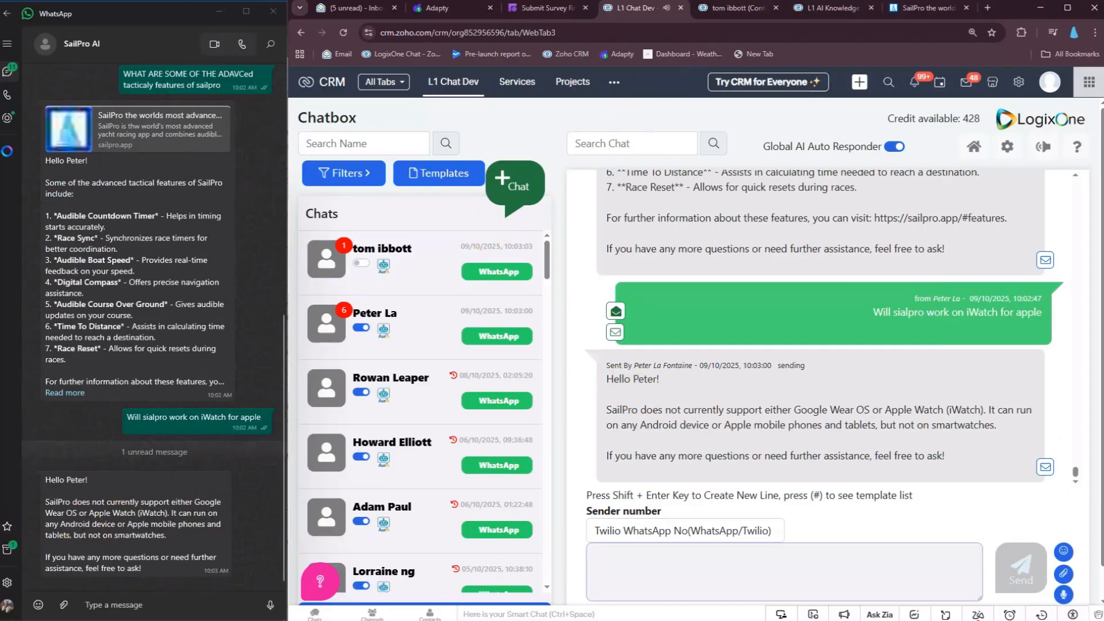
Replace the content of the "Is SailPro available for Apple iWatch?" record with "Yes Sailpro will function on Apple iWatch?" and save it.
left_click(819, 11)
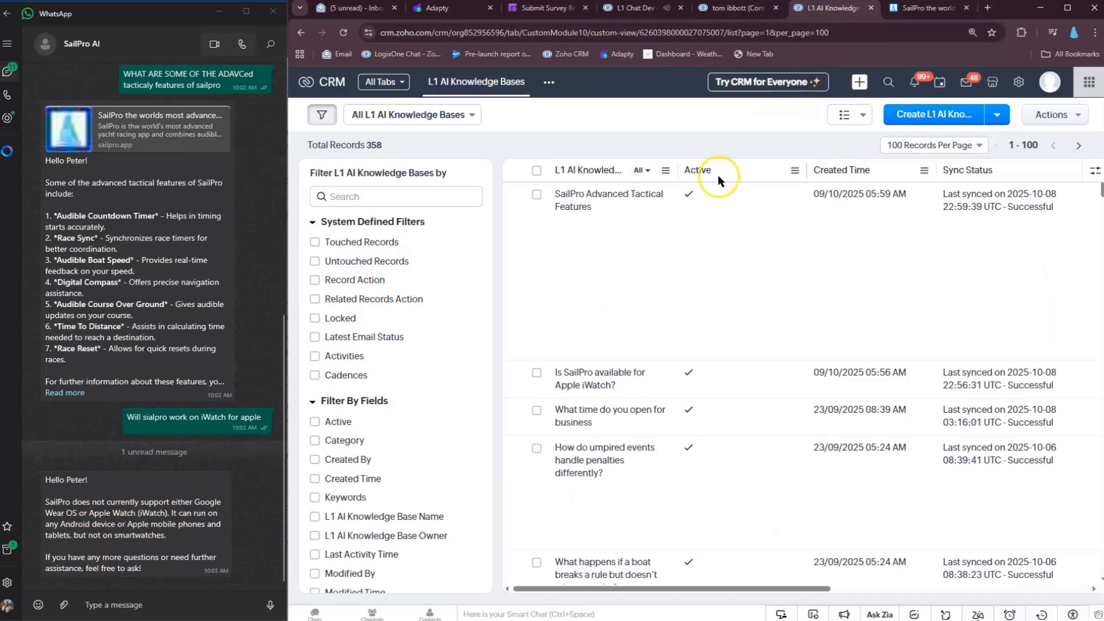
left_click(593, 375)
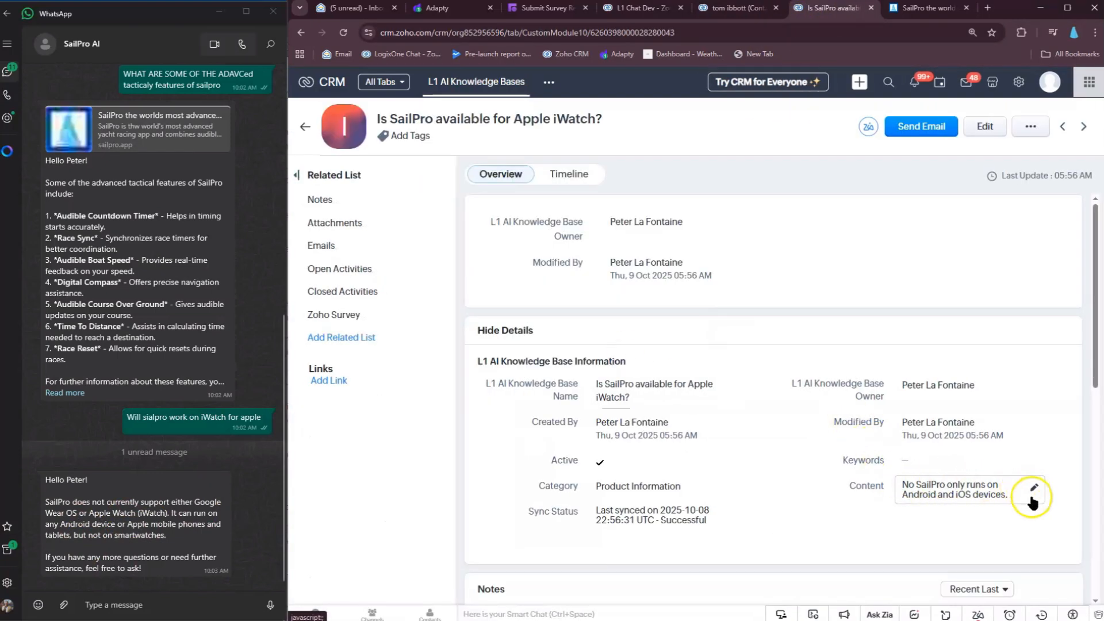
left_click(1033, 499)
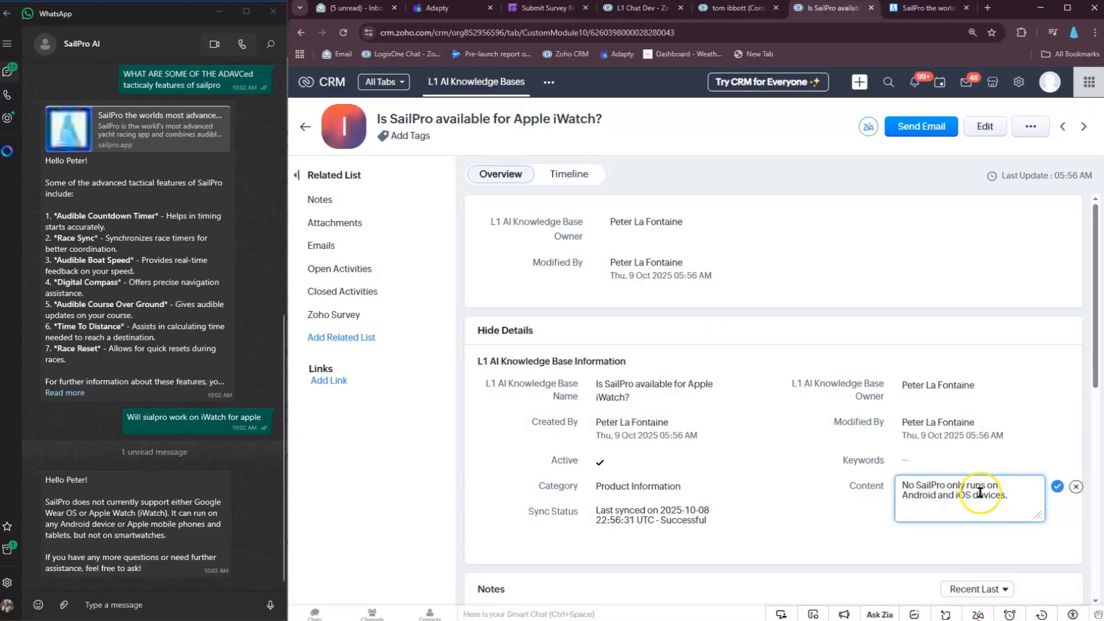
key("ctrl+a")
type("Ye")
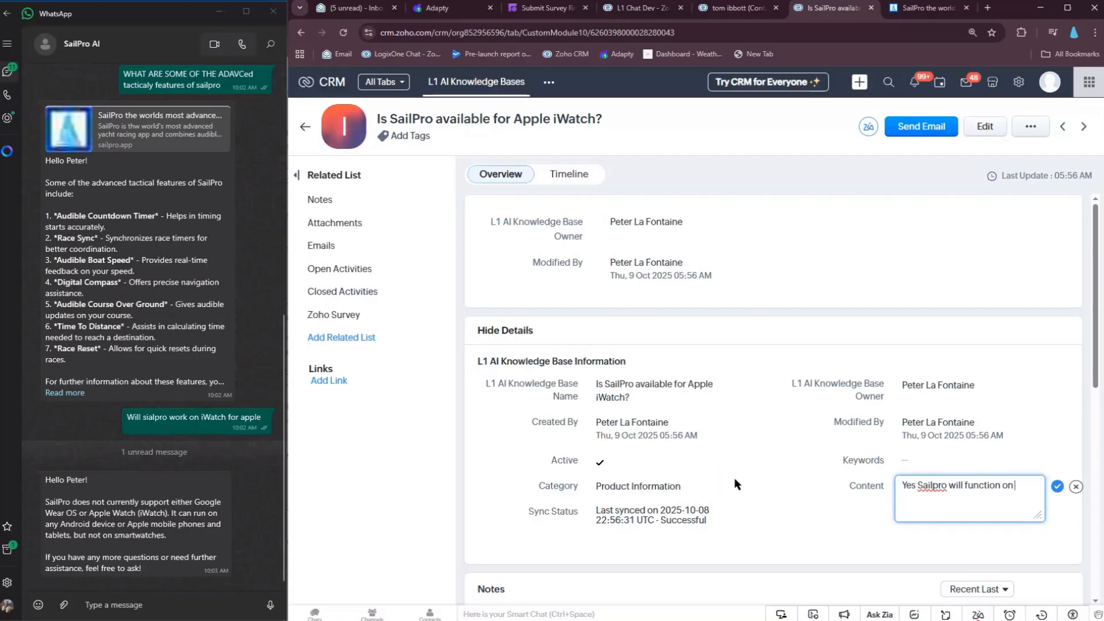
type("?")
left_click(1057, 486)
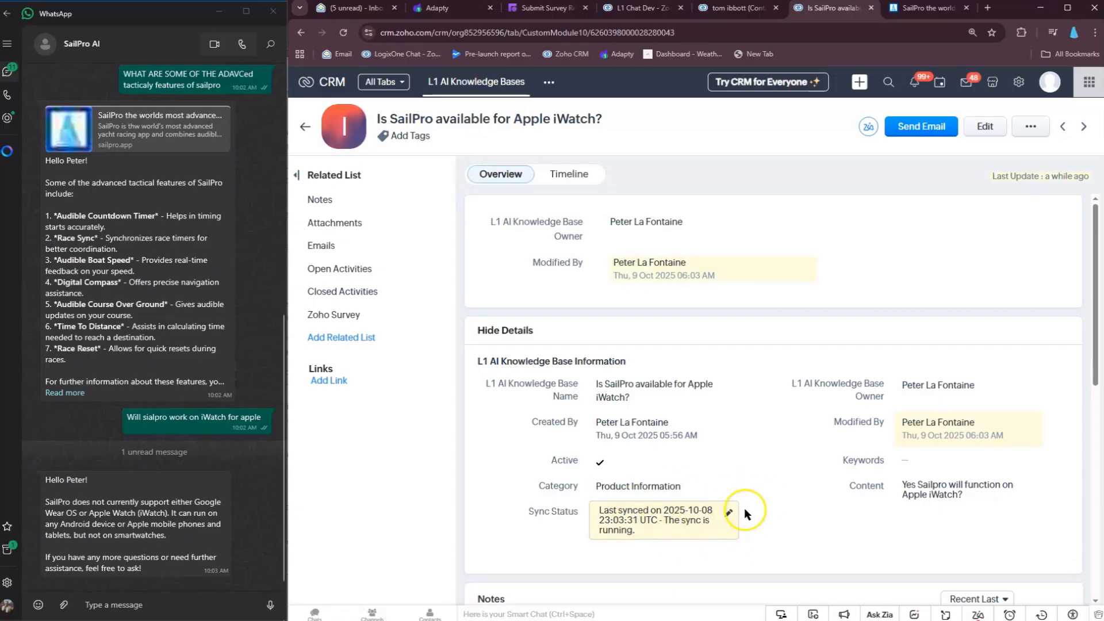
Send SailPro AI "does SailPro work on iwatch for apple" in WhatsApp and check the reply in the L1 Chat Dev chatbox.
left_click(180, 601)
type("do")
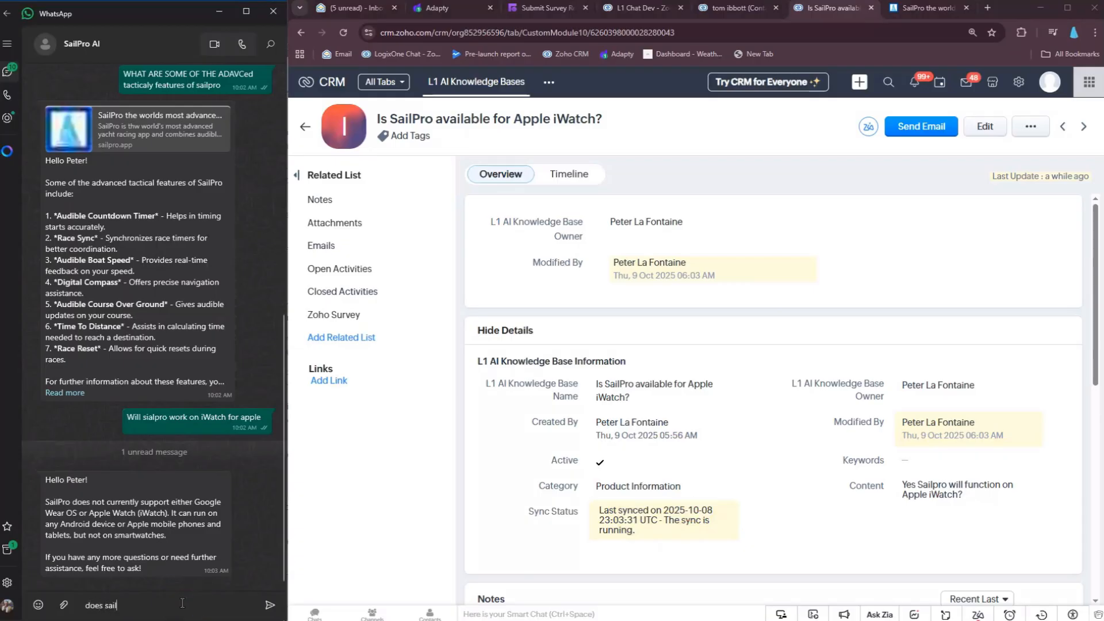
type("es SailPro work on iwatch for apple")
key("Return")
left_click(639, 7)
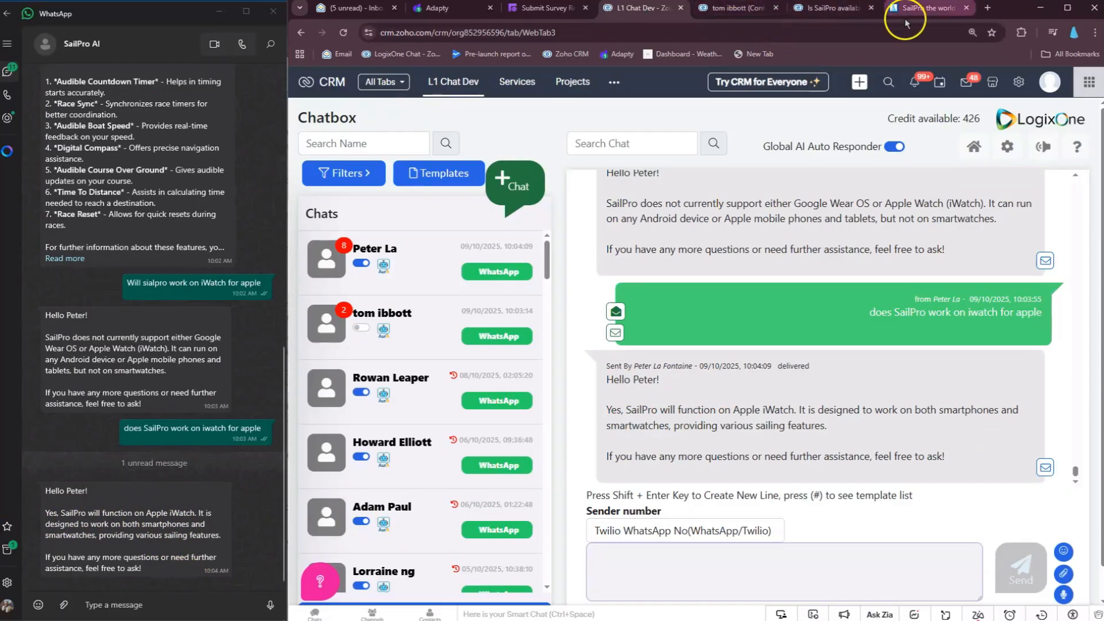
Return to the list of all L1 AI Knowledge Bases and browse its records.
mouse_move(922, 8)
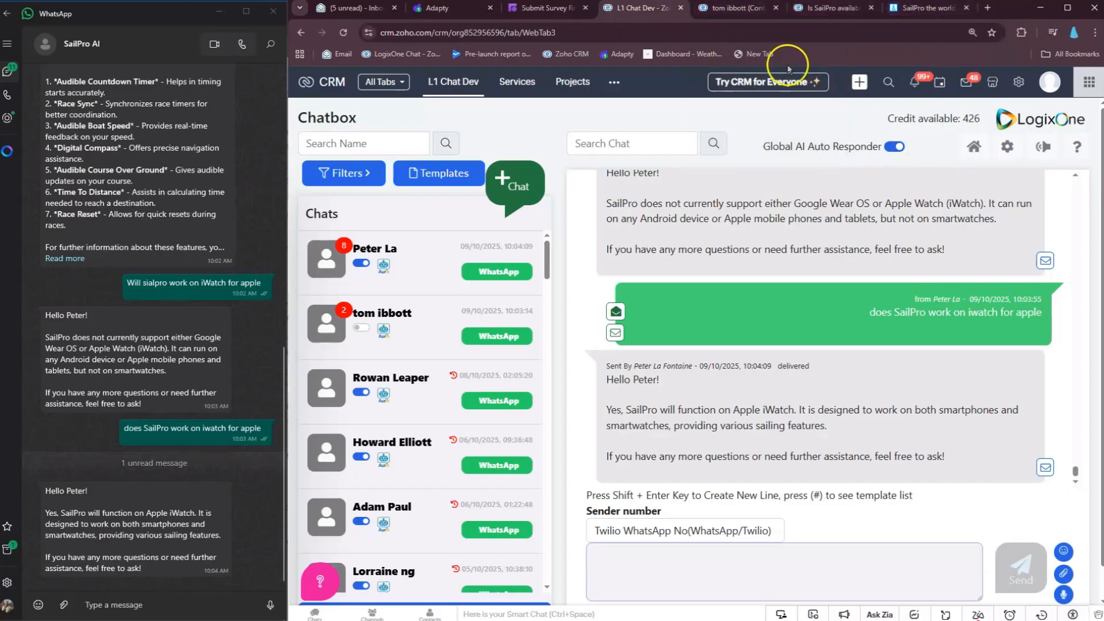
left_click(823, 8)
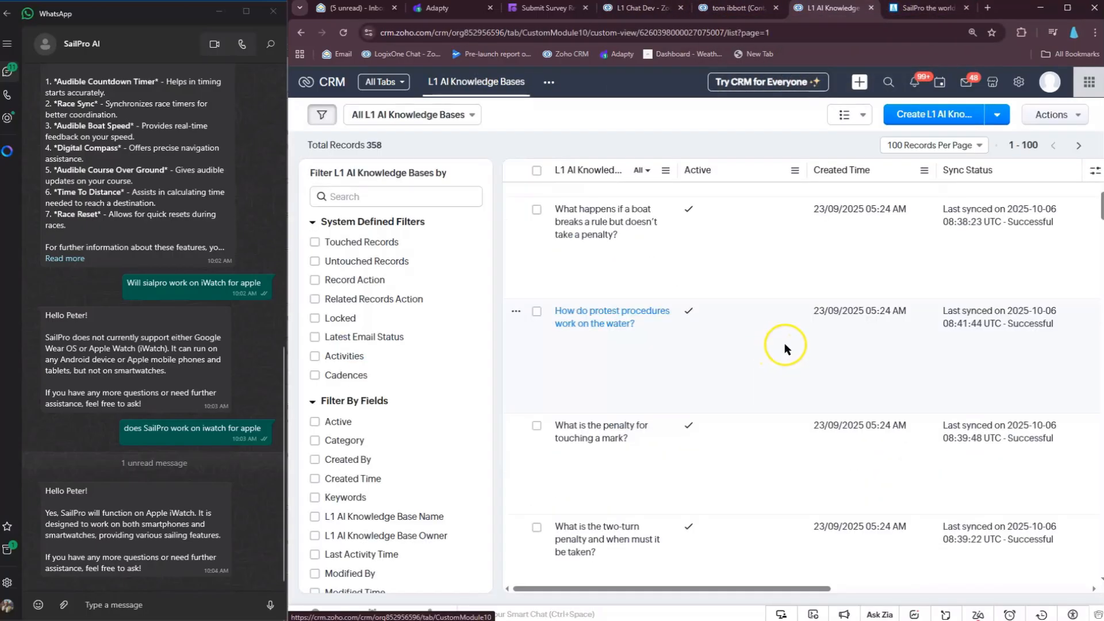
Switch to the SailPro shop website and open the product page of the SailPro Waterproof Phone Pouch.
key("ctrl+Tab")
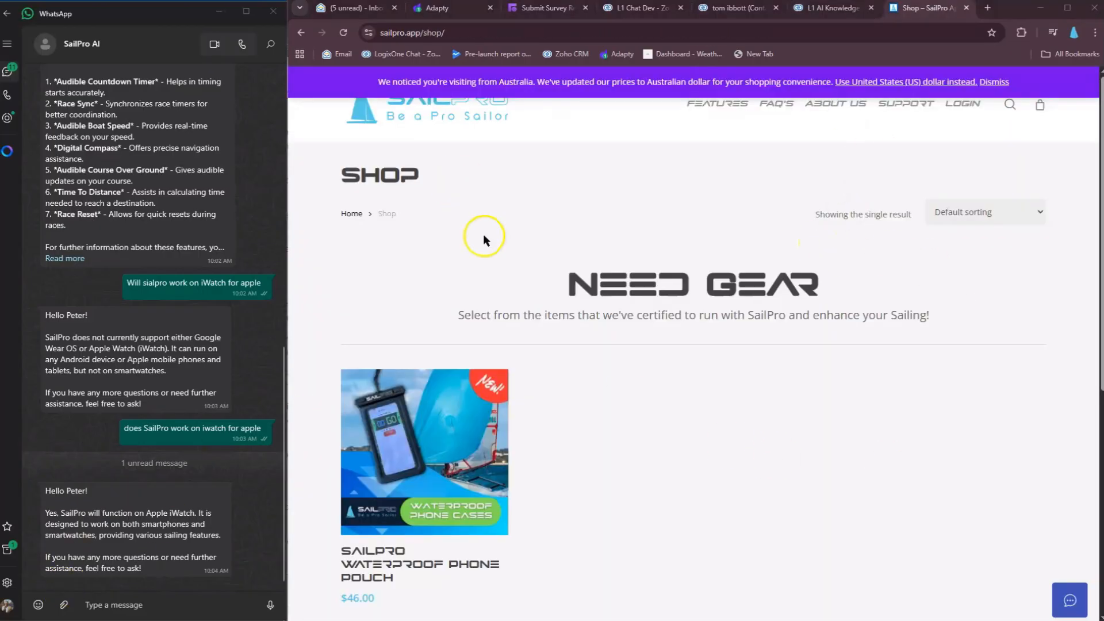
mouse_move(387, 456)
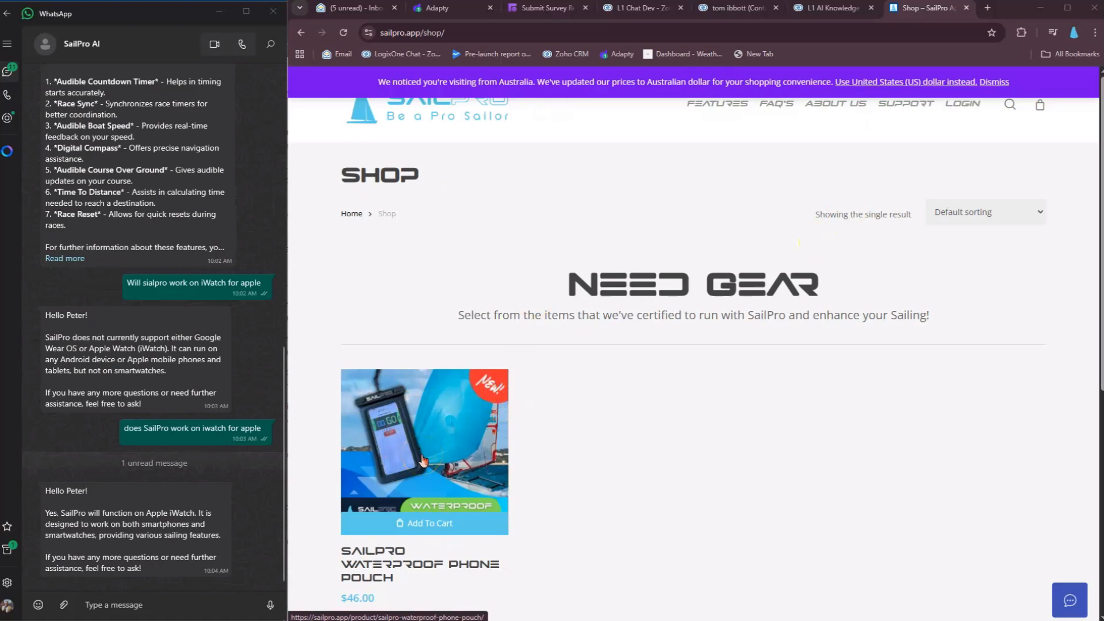
left_click(431, 451)
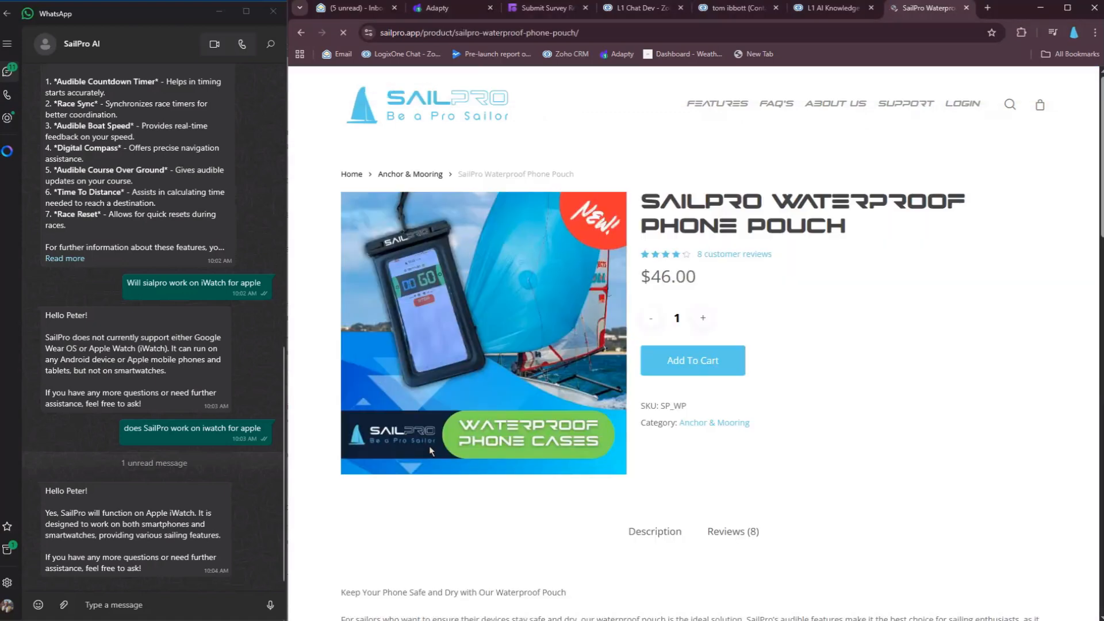
left_click(546, 57)
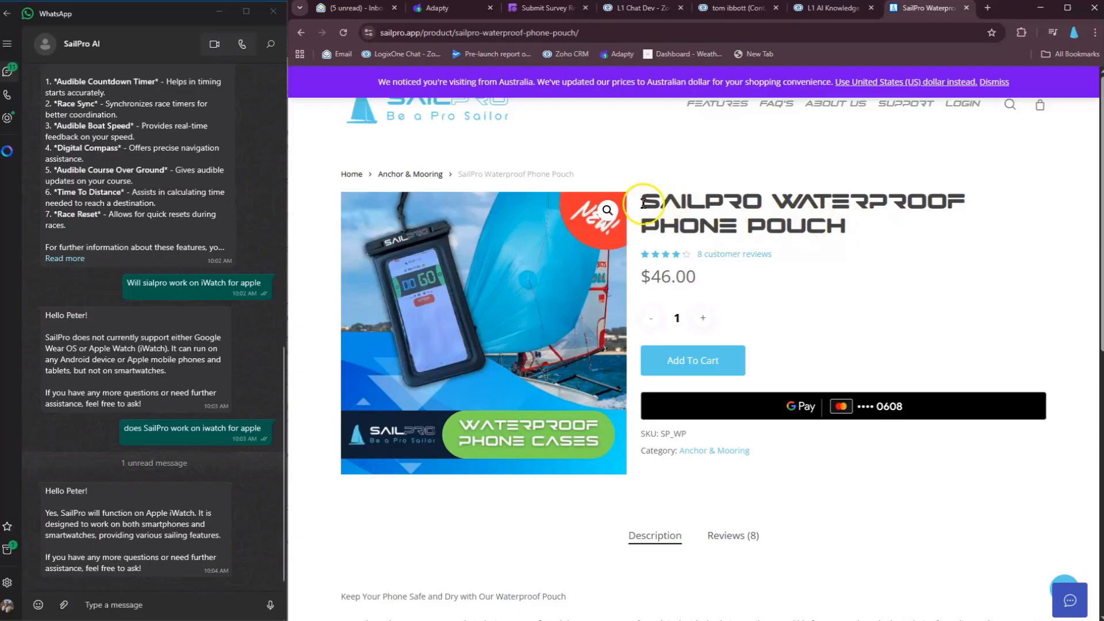
Start a new L1 AI Knowledge Base record in Zoho CRM and name it "SailPro Waterproof Phone Pouch" after the product title.
left_click_drag(627, 198, 855, 232)
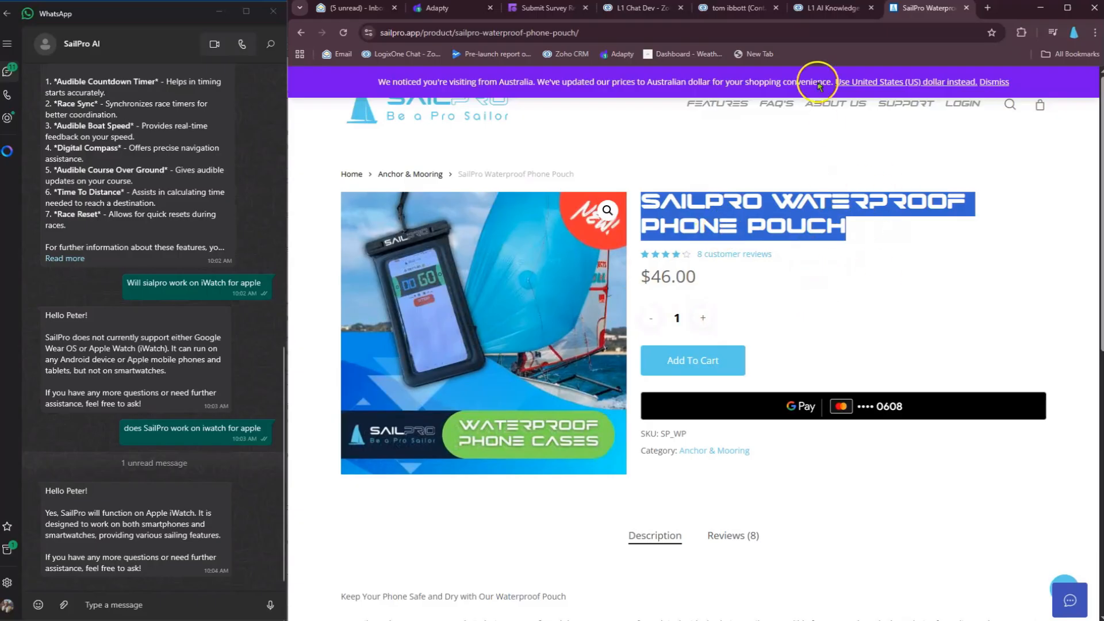
left_click(820, 8)
left_click(911, 117)
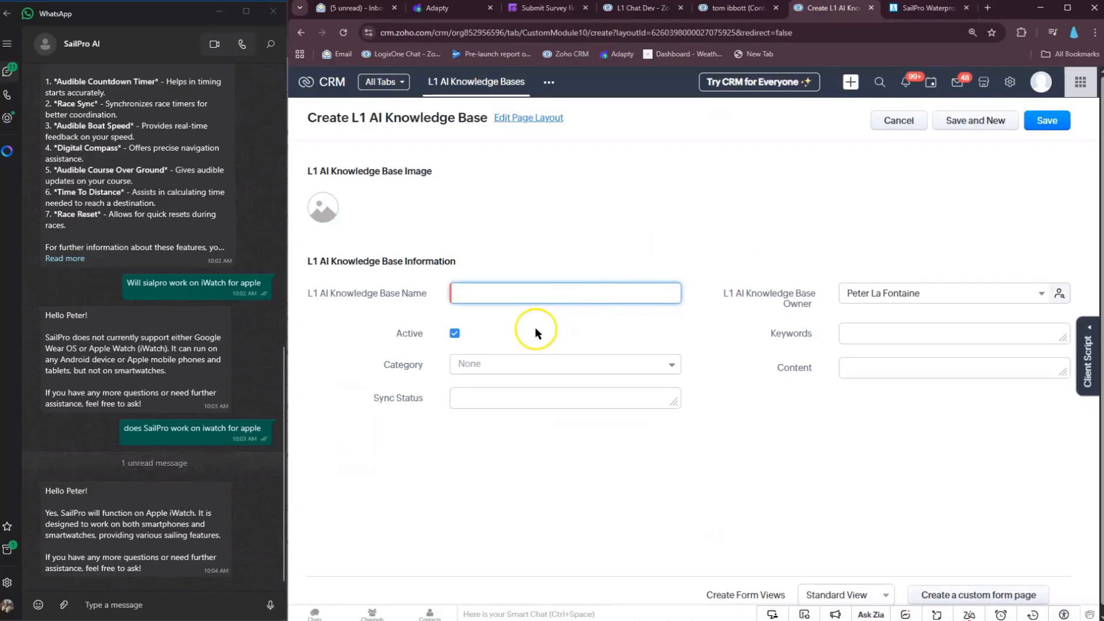
type("SailPro Waterproof Phone Pouch")
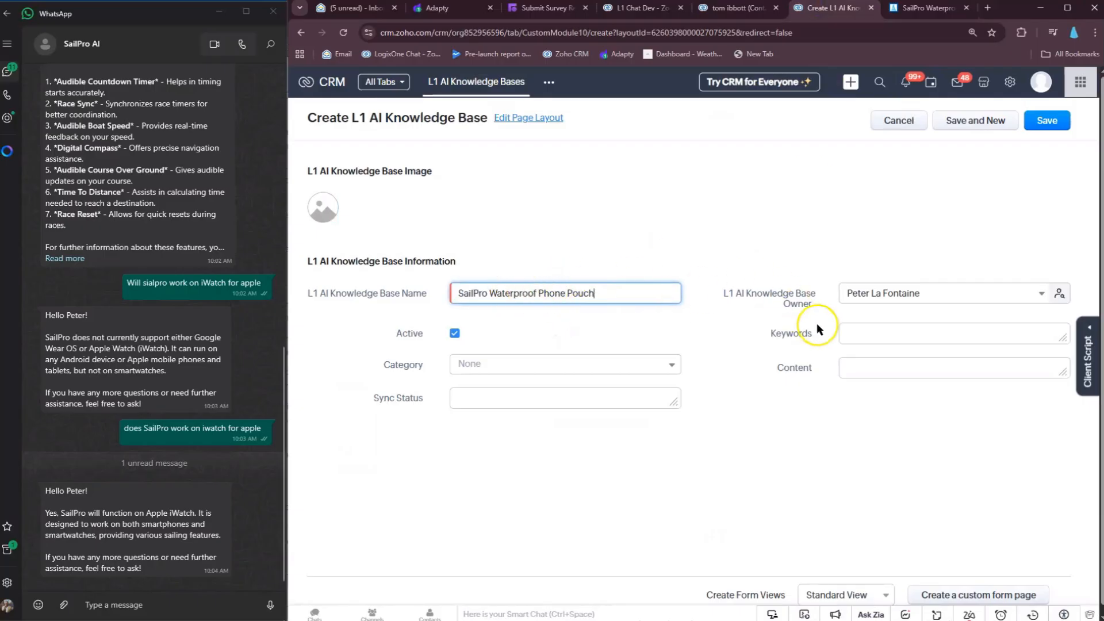
Copy the full product description from the pouch's web page into the new record's Content field.
left_click(917, 8)
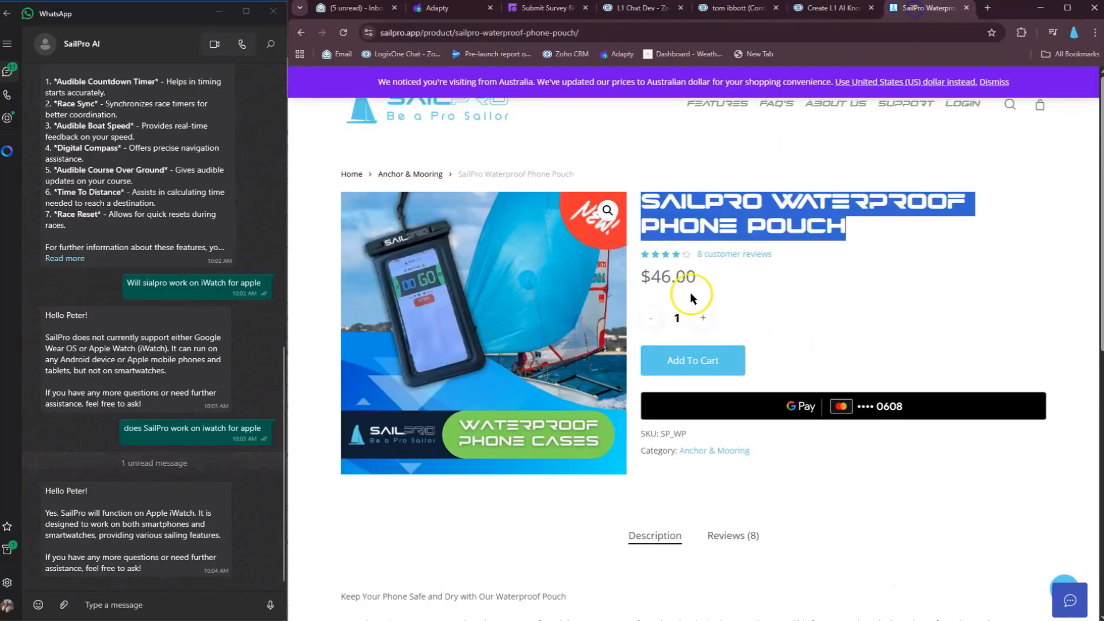
scroll(690, 292, "down", 4)
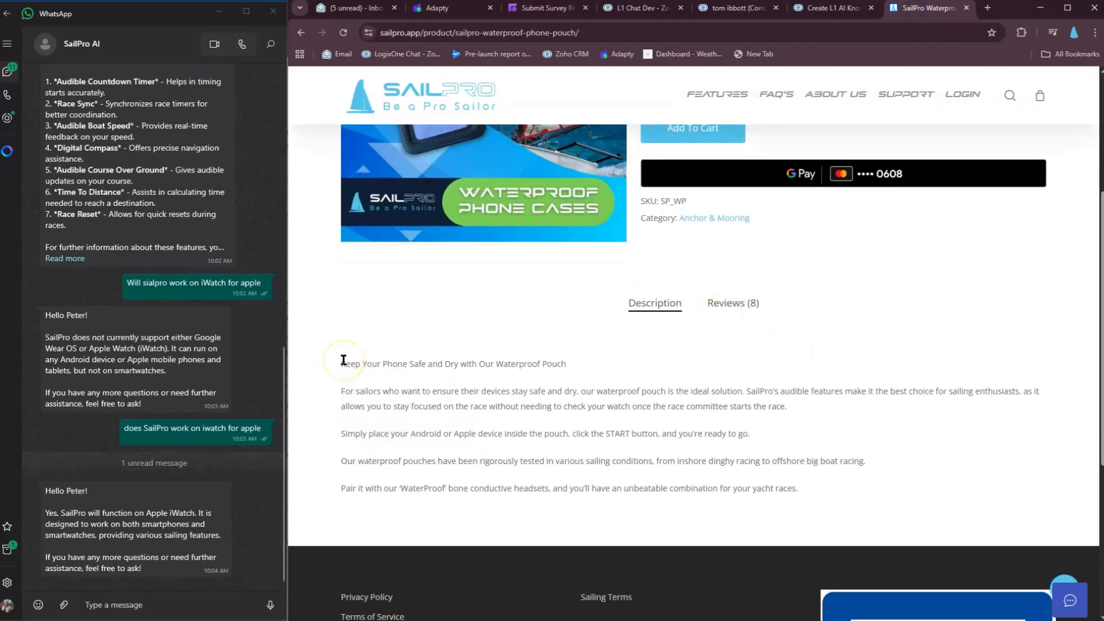
left_click_drag(343, 360, 808, 505)
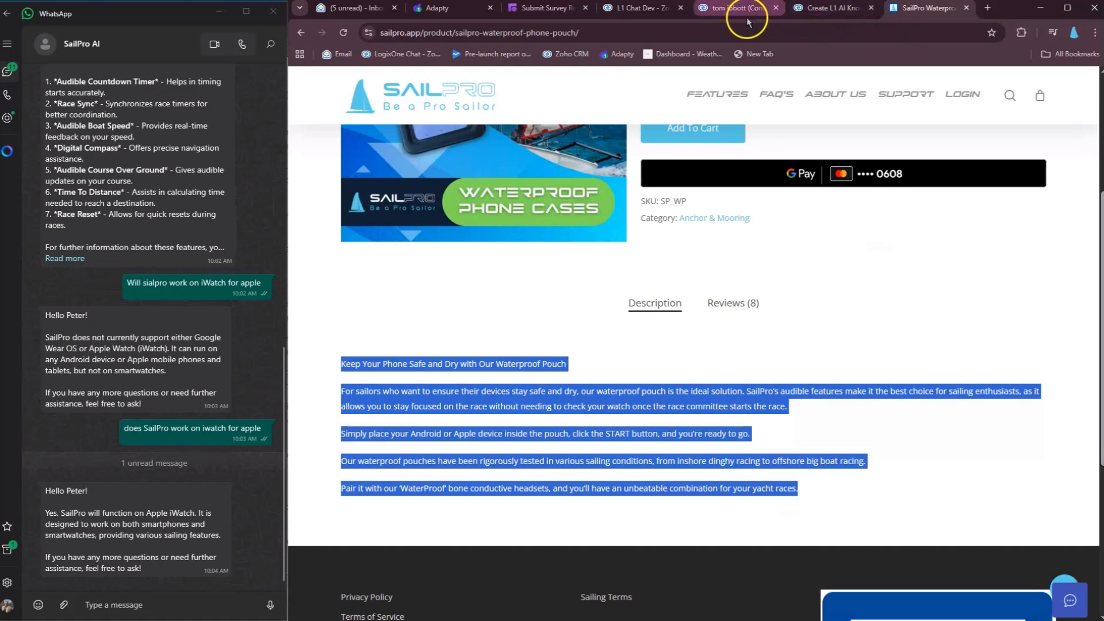
left_click(835, 8)
left_click(849, 369)
key("ctrl+v")
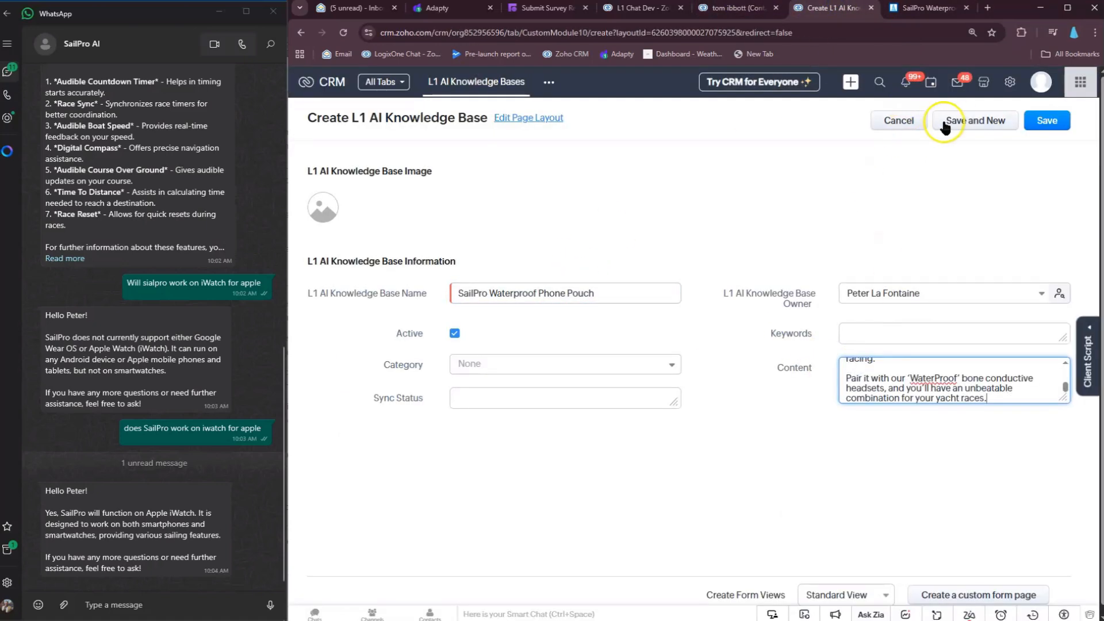
key("Return")
key("Return")
type("For more information:")
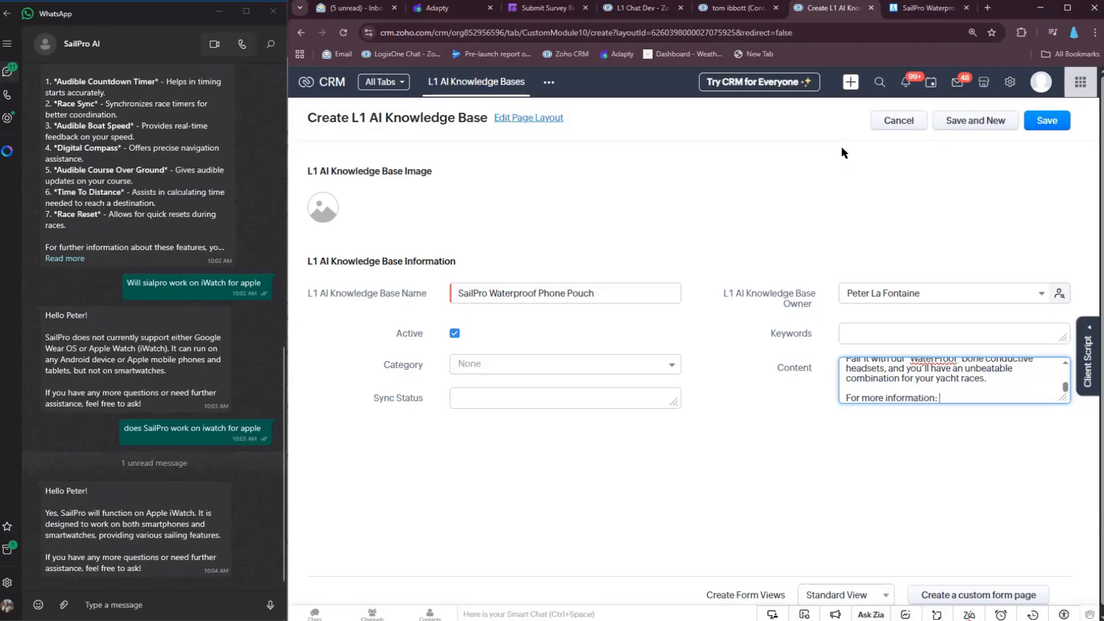
left_click(929, 8)
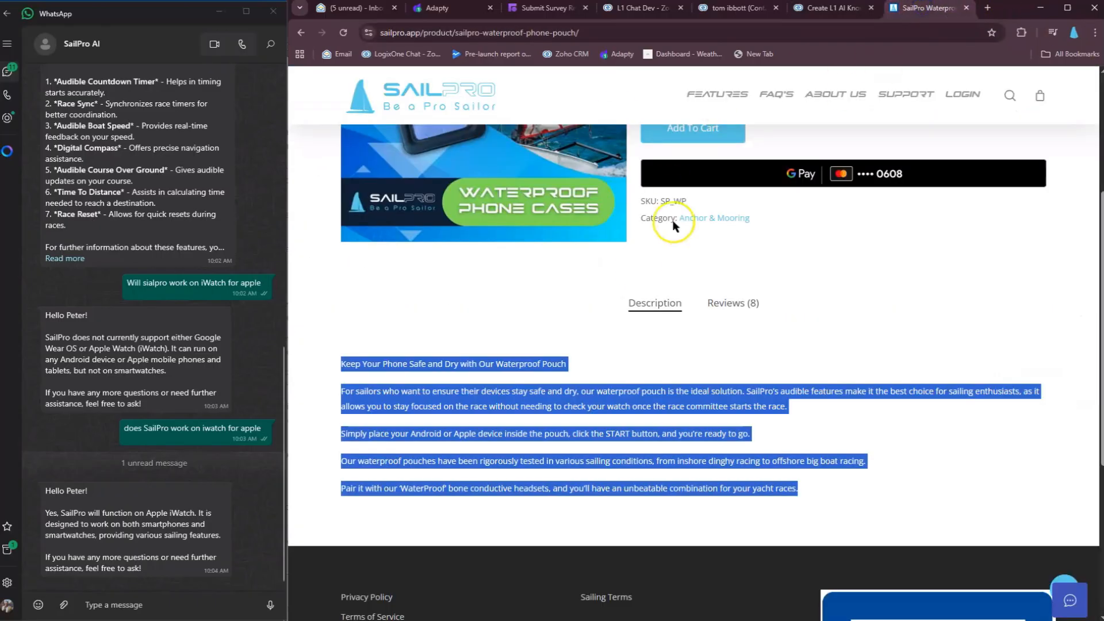
left_click(584, 29)
key("ctrl+c")
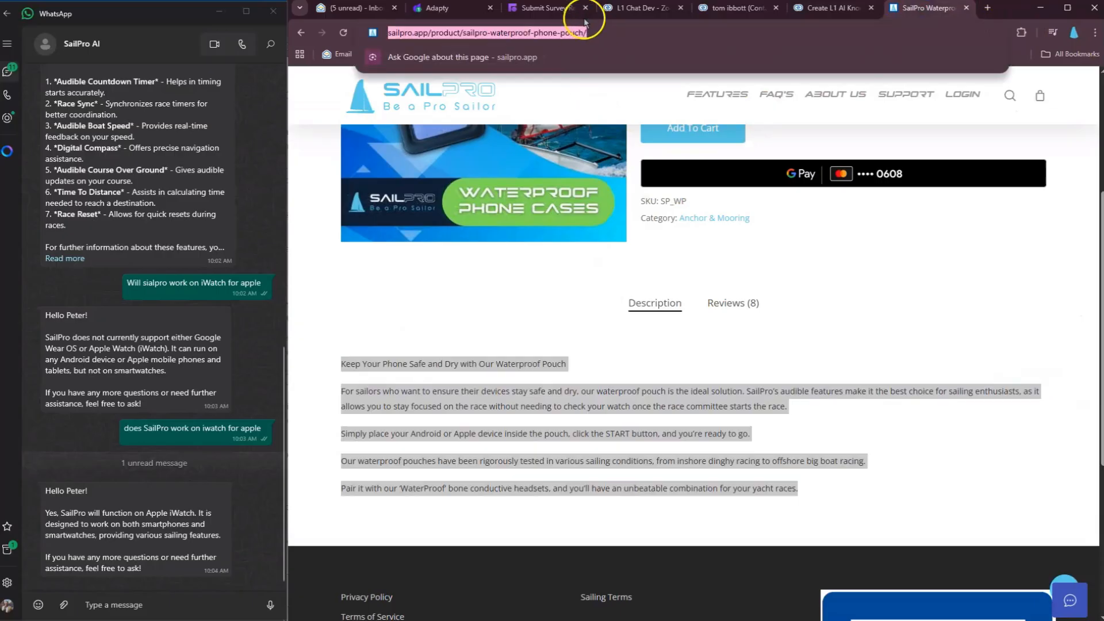
left_click(832, 8)
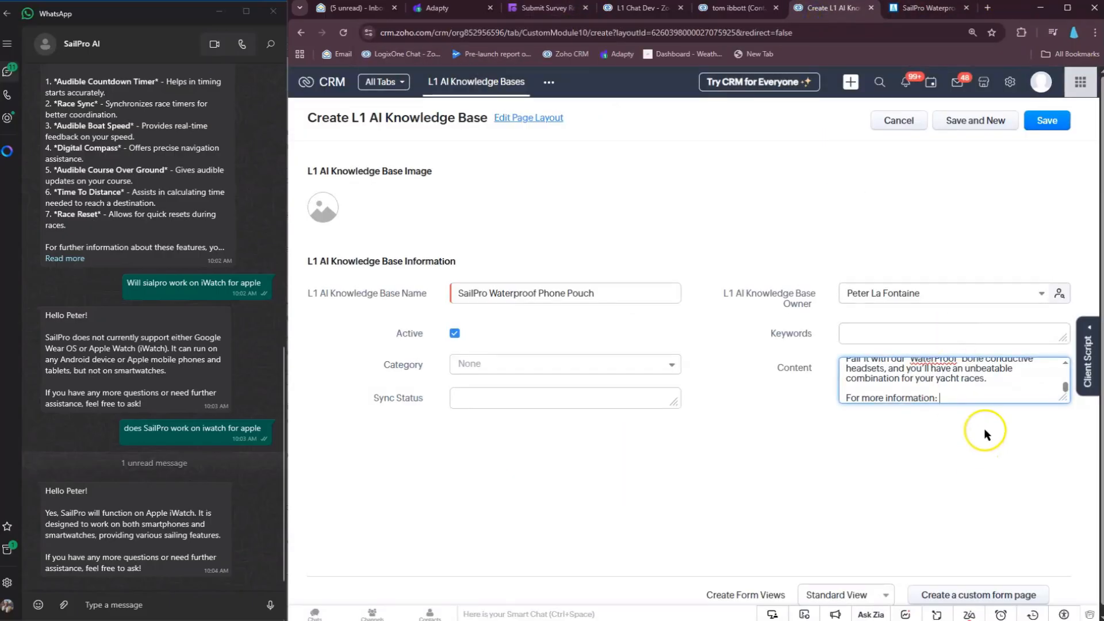
key("ctrl+v")
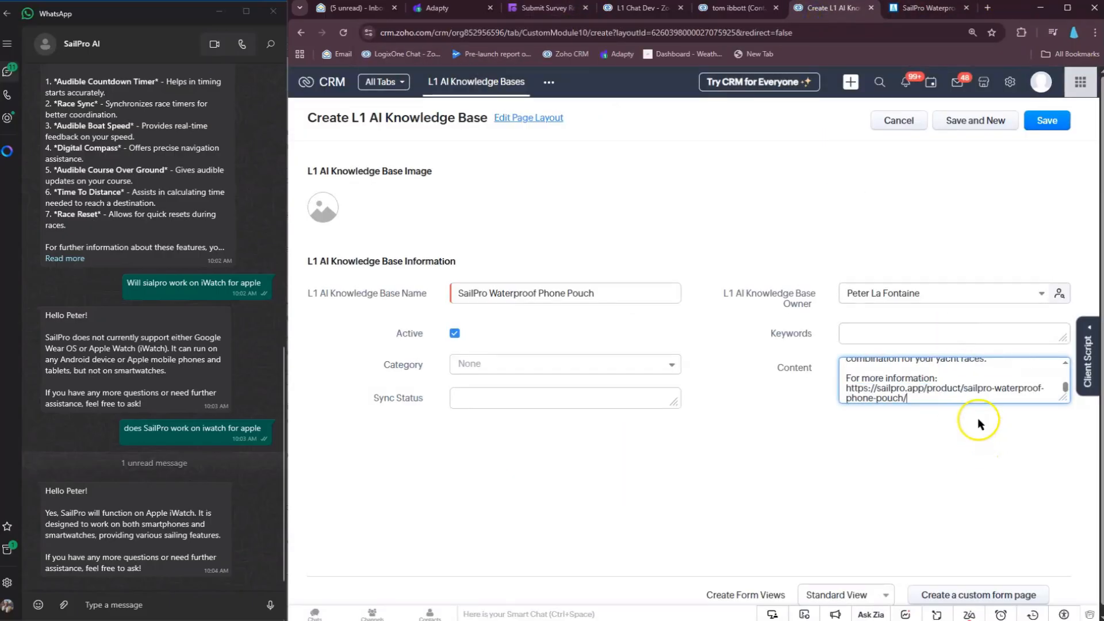
Set the record's category to Product Information and its keyword to "Waterproof", and save the record.
left_click(549, 364)
type("pro")
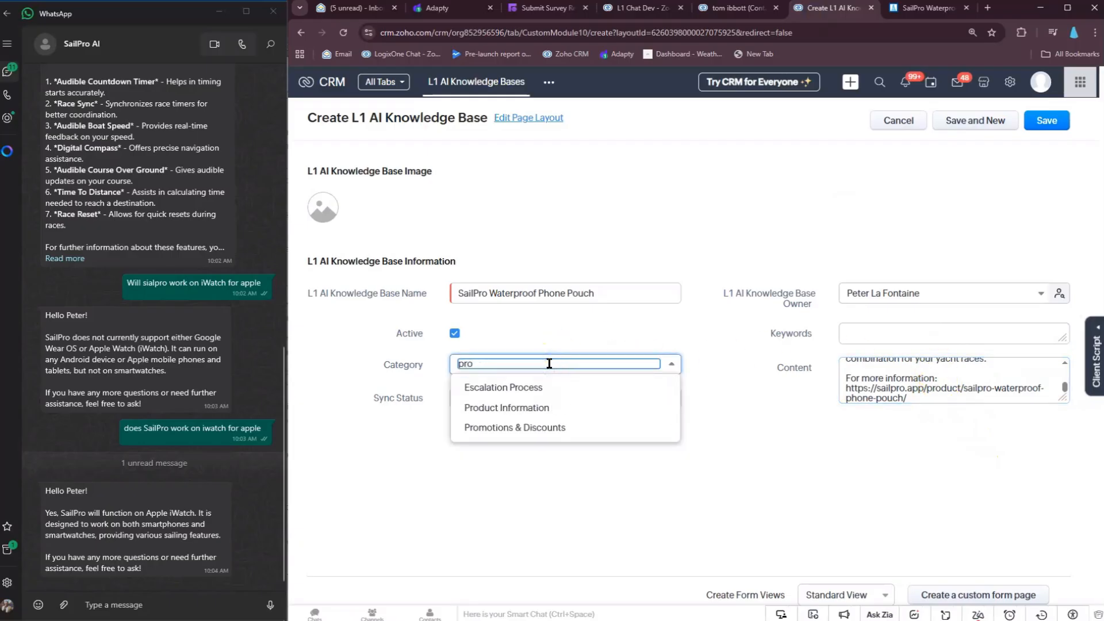
left_click(525, 409)
left_click(693, 327)
left_click(872, 333)
type("Waterproof")
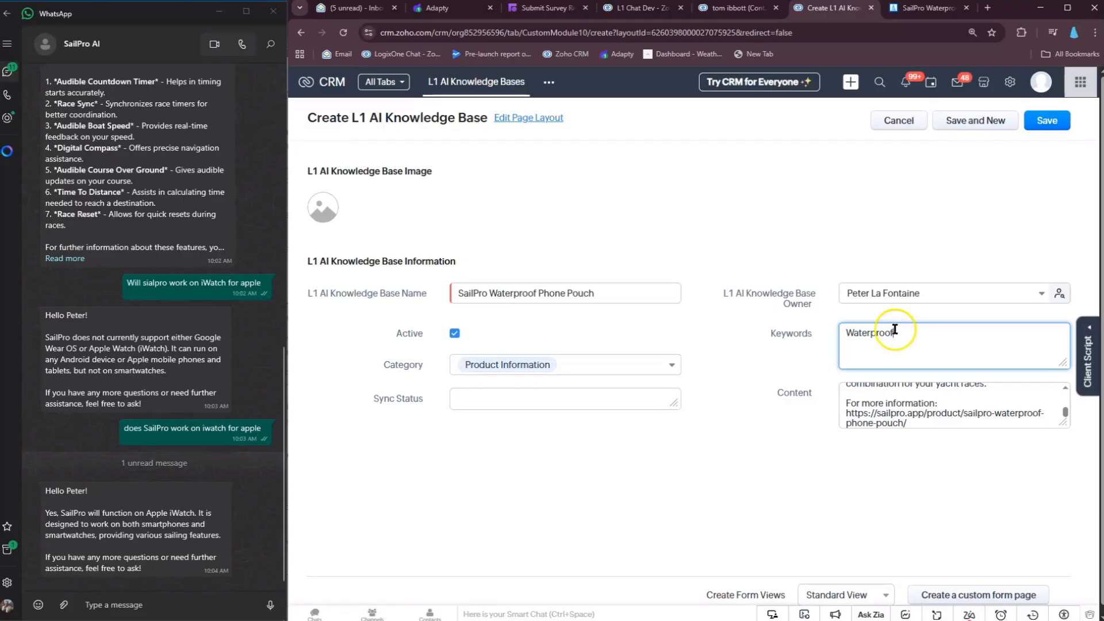
left_click(1058, 121)
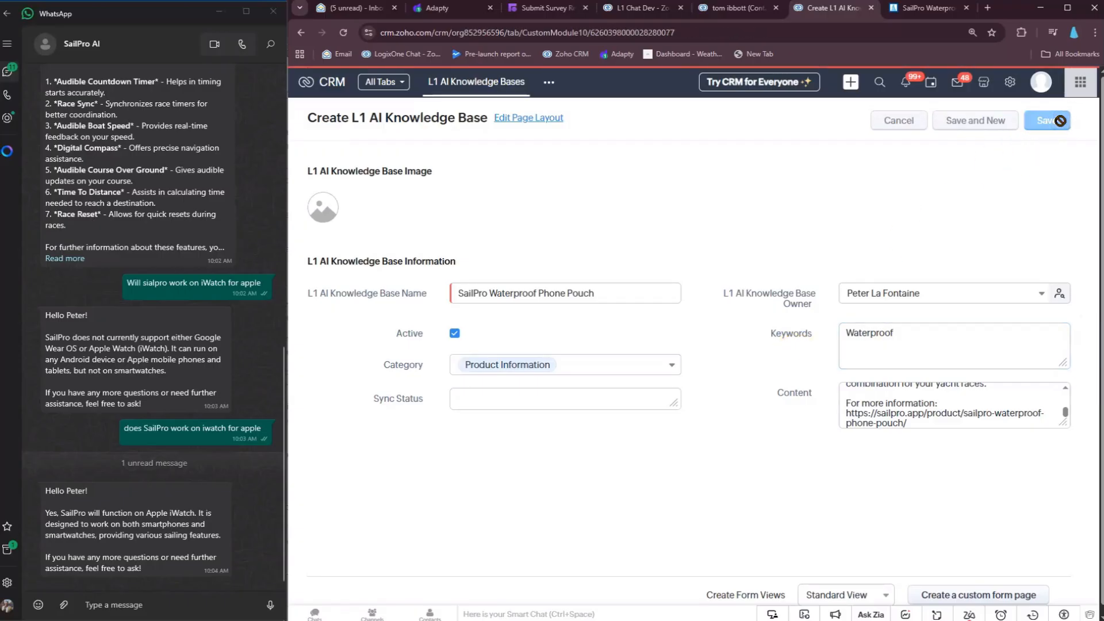
mouse_move(682, 532)
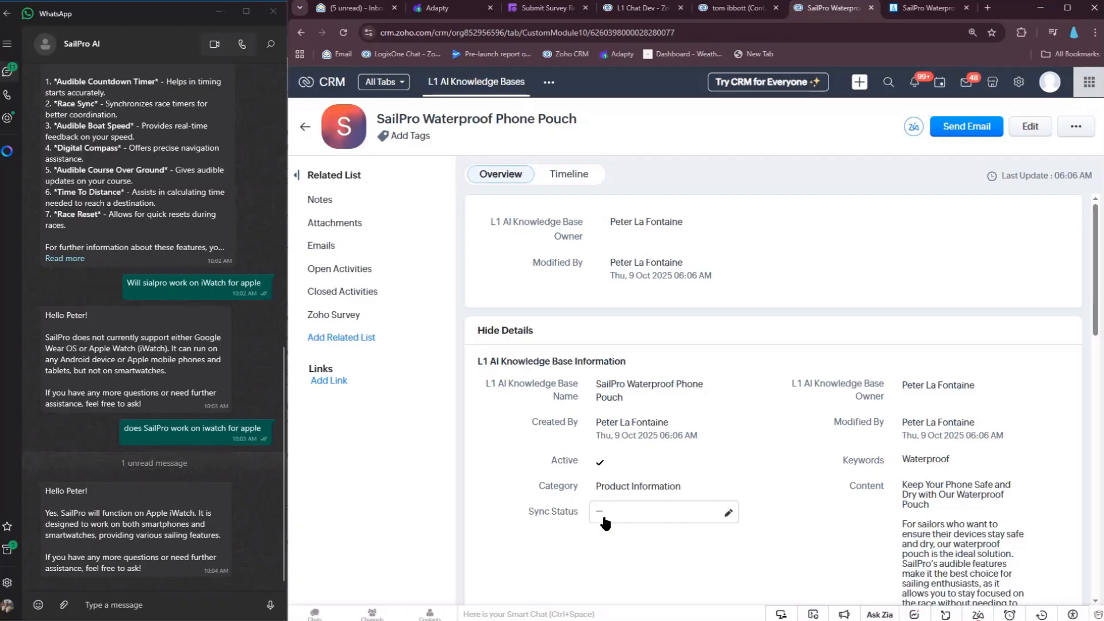
Send SailPro AI "Do you have waterproof pouches" in WhatsApp and check the reply in the L1 Chat Dev chatbox.
left_click(139, 591)
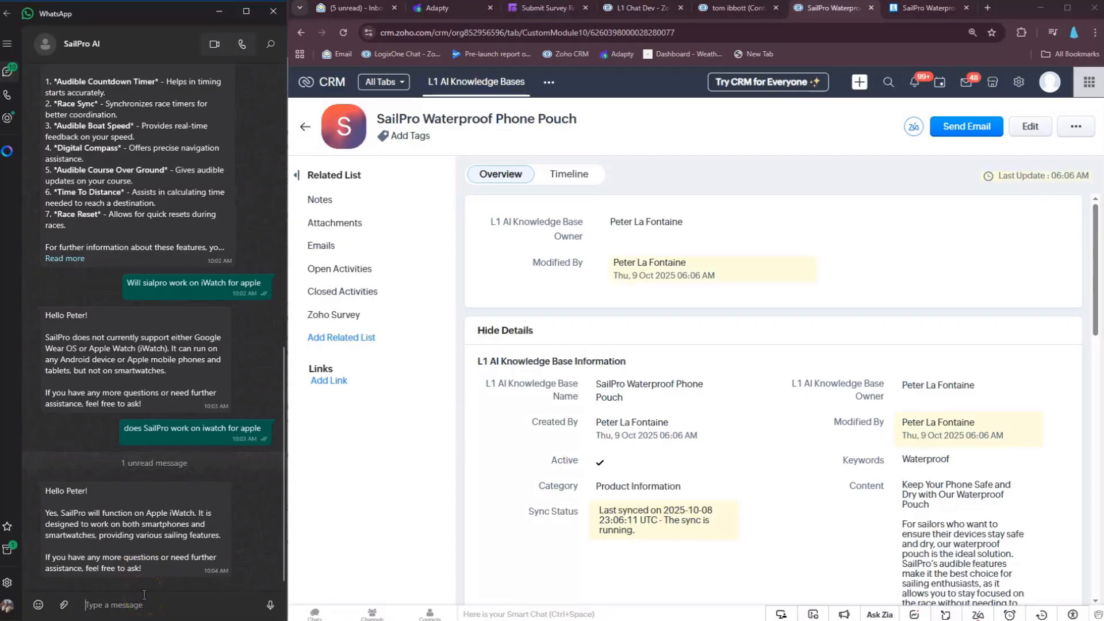
type("Do you have waterproof pouches")
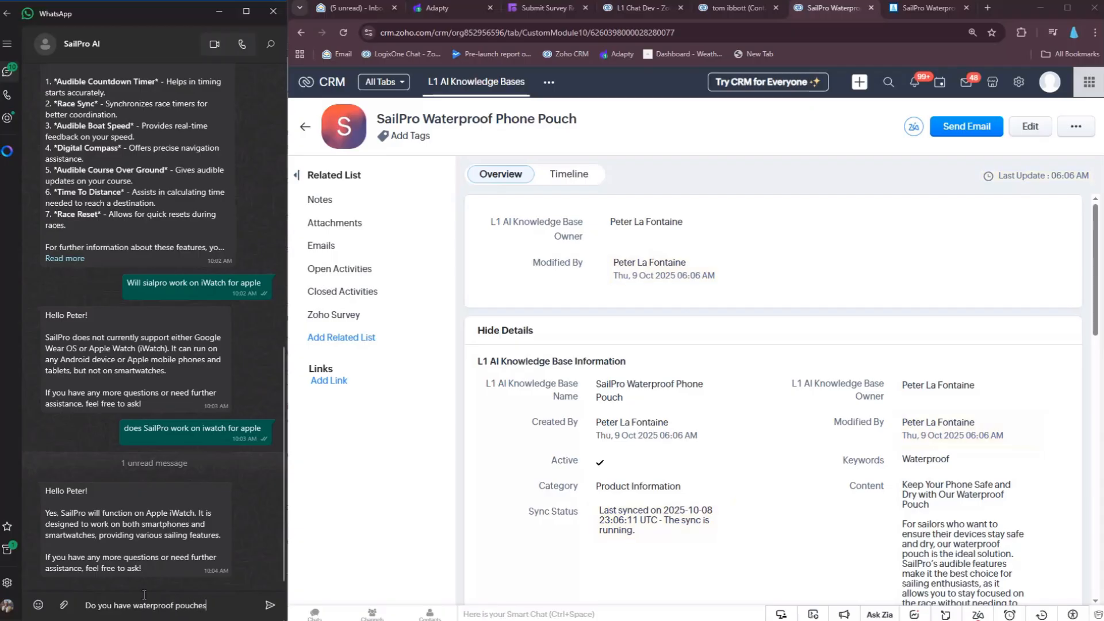
key("Return")
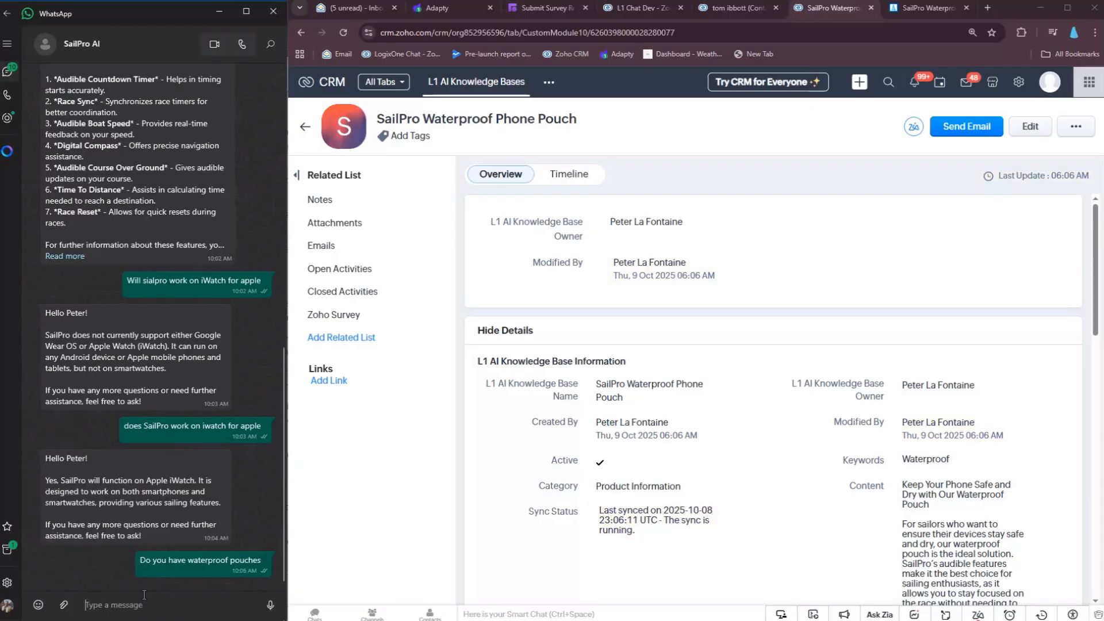
left_click(643, 7)
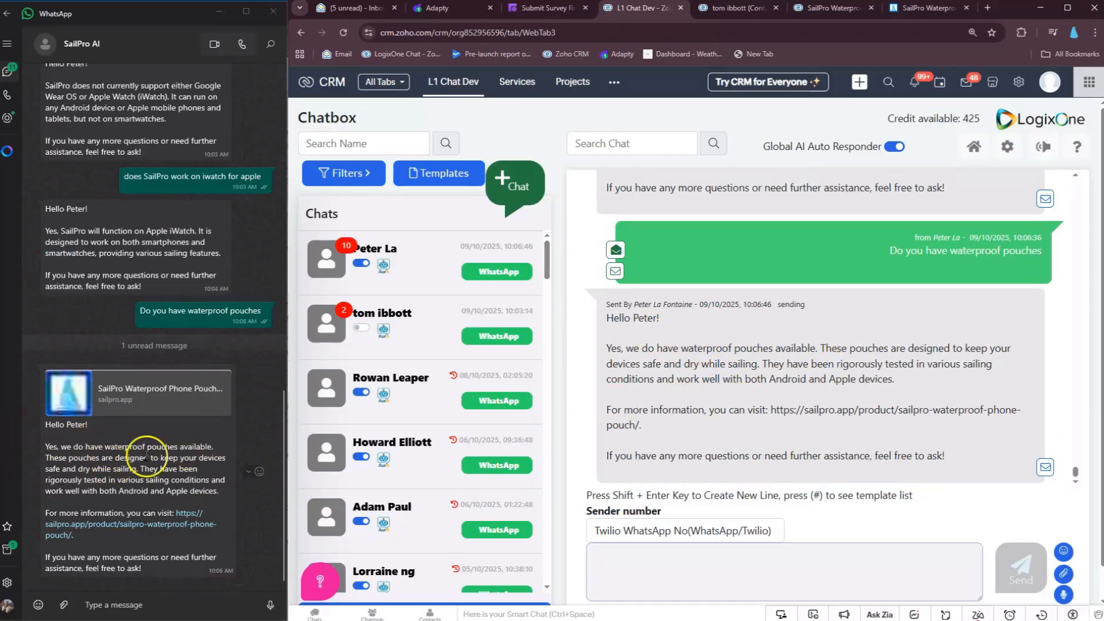
Follow the product link in the WhatsApp reply and check the waterproof phone pouch page it opens.
left_click(143, 530)
left_click(143, 531)
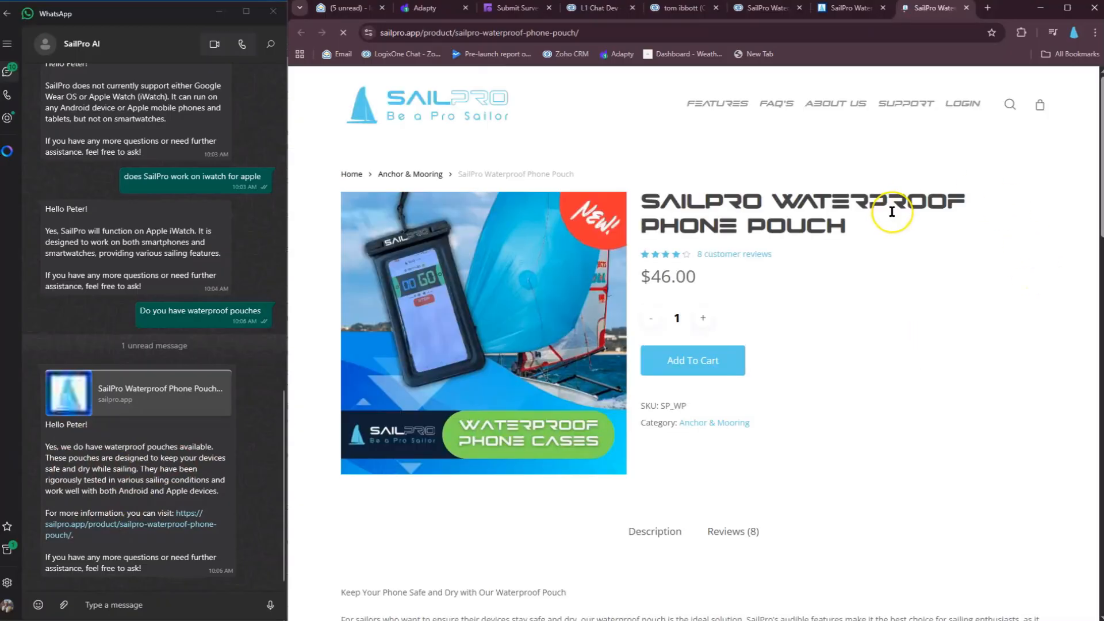
left_click(679, 354)
left_click(740, 288)
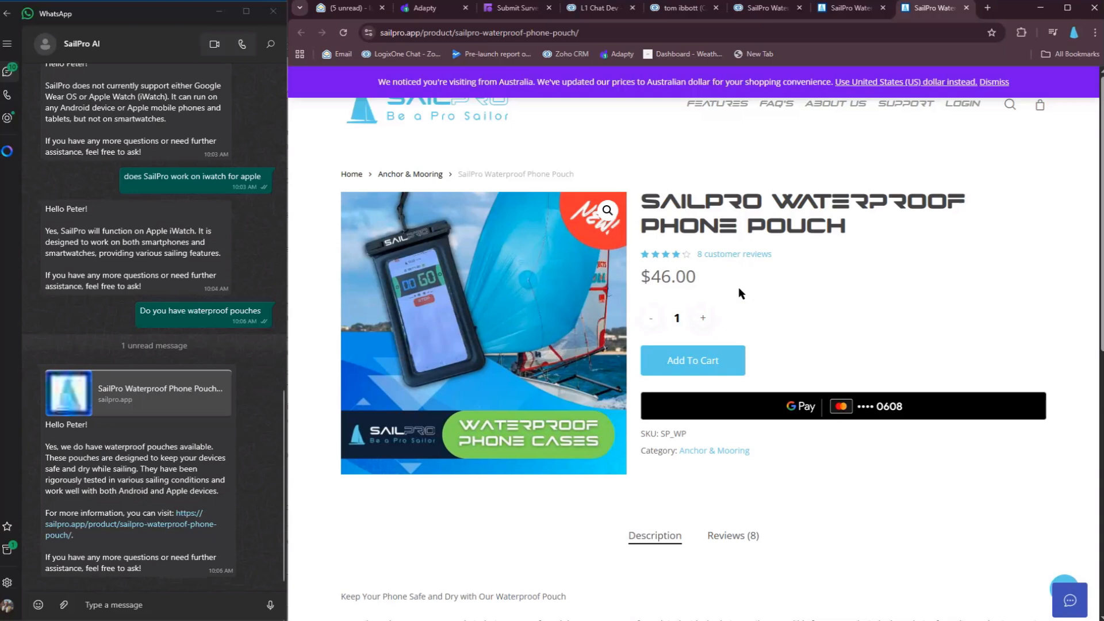
Return to the L1 Chat Dev chatbox, turn off the AI responder for the most recent chat, and place the cursor in its message field.
left_click(740, 12)
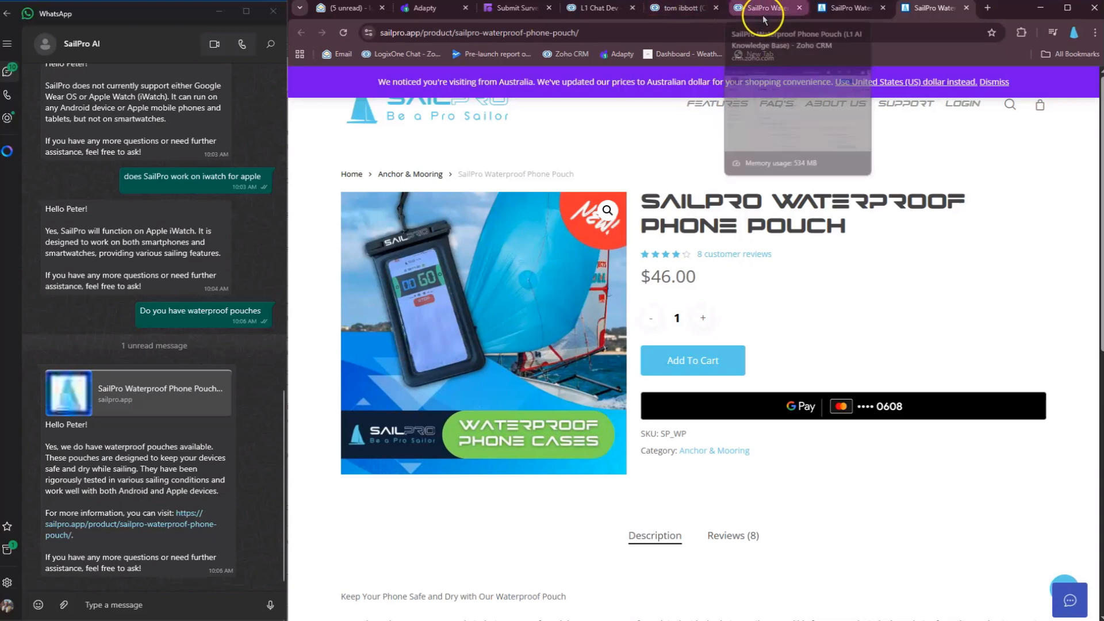
left_click(604, 9)
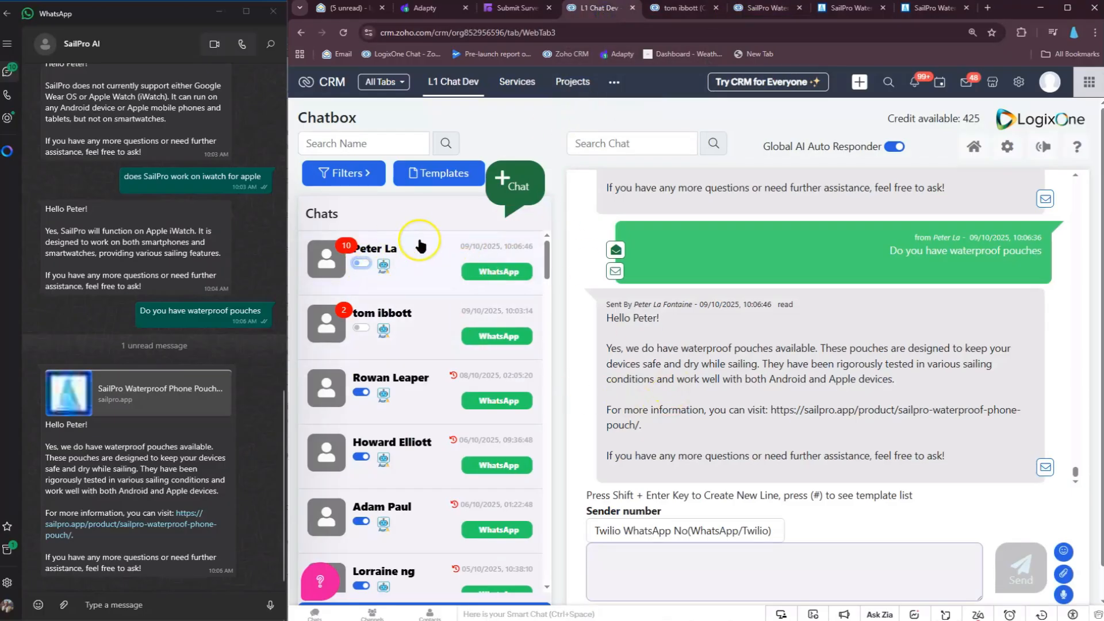
left_click(368, 264)
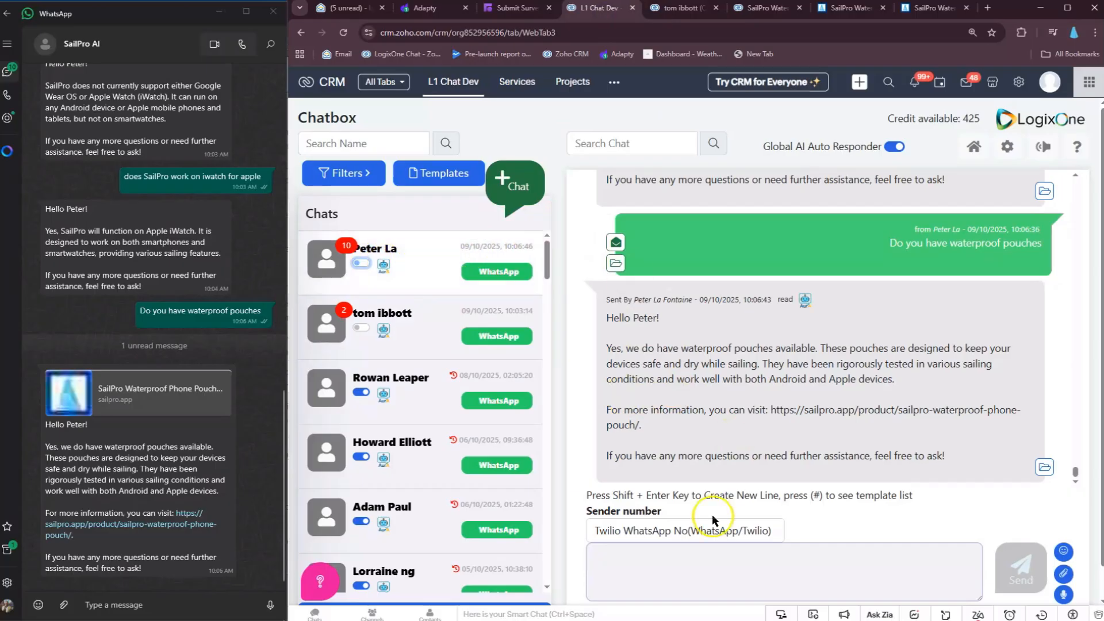
left_click(680, 568)
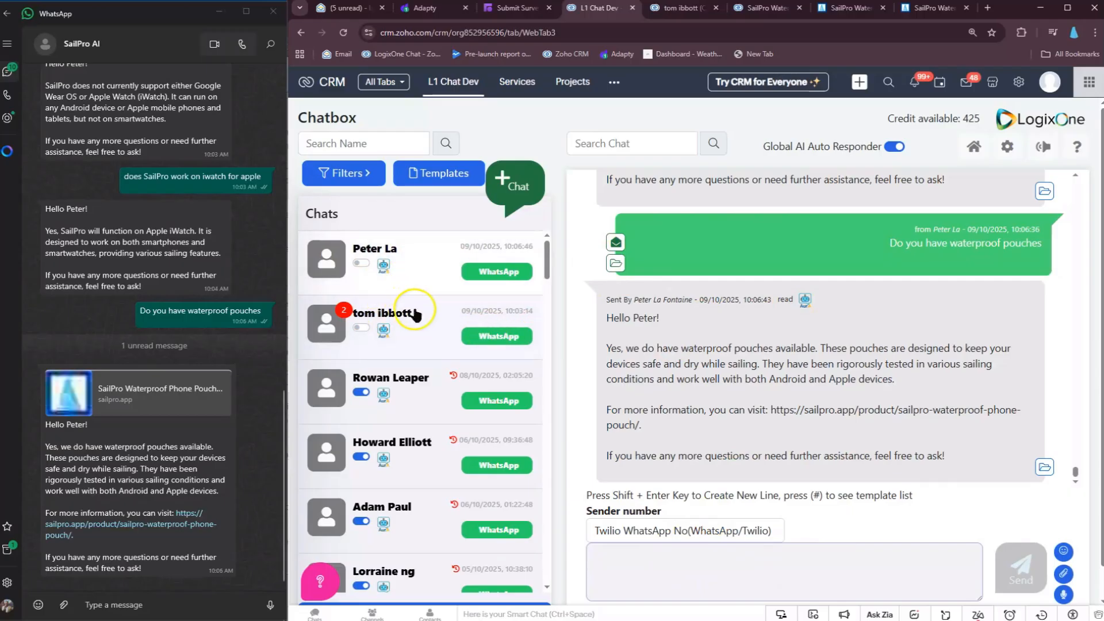
left_click(693, 572)
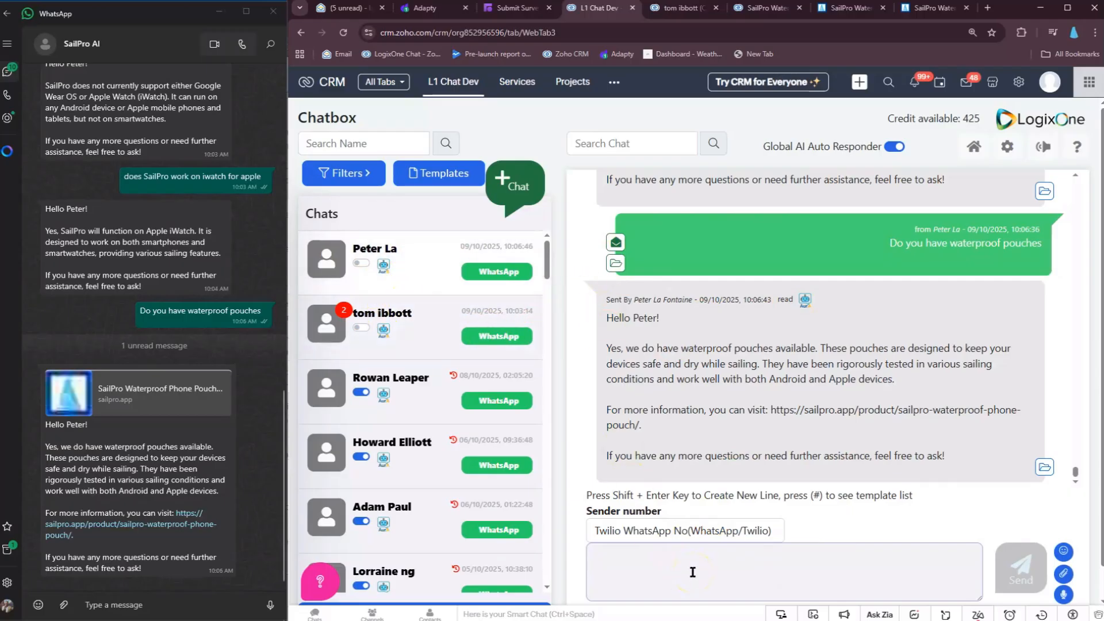